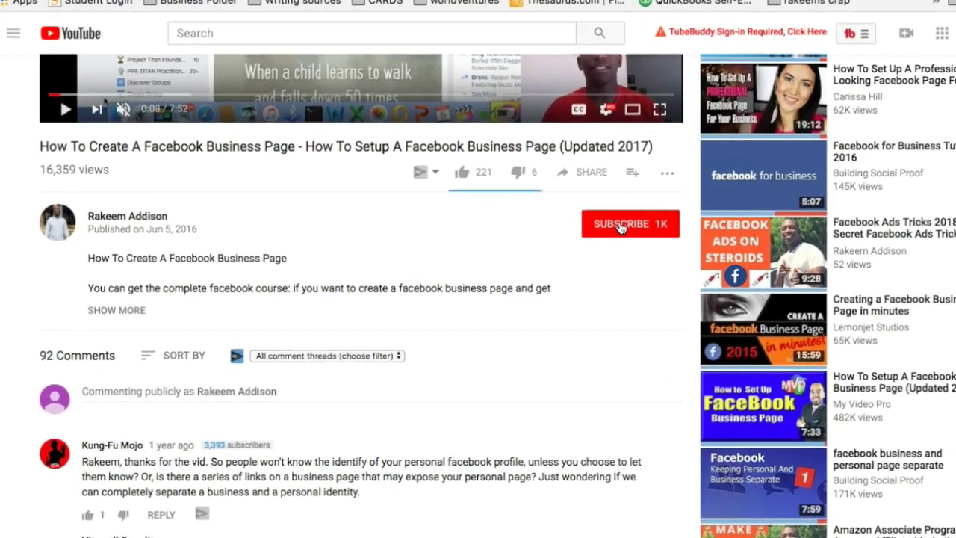
# Subscribe to the YouTube channel and turn on its bell notifications.
pyautogui.click(579, 232)
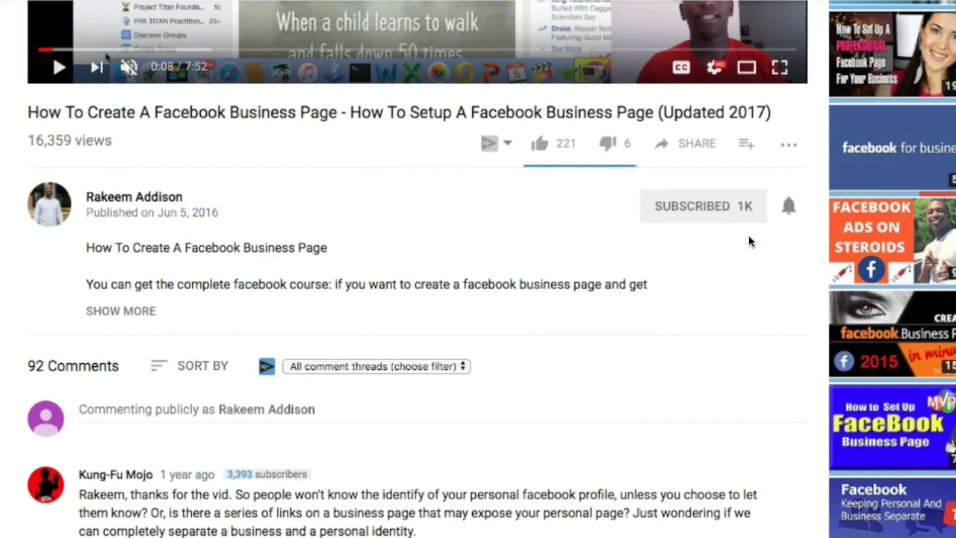
pyautogui.click(789, 207)
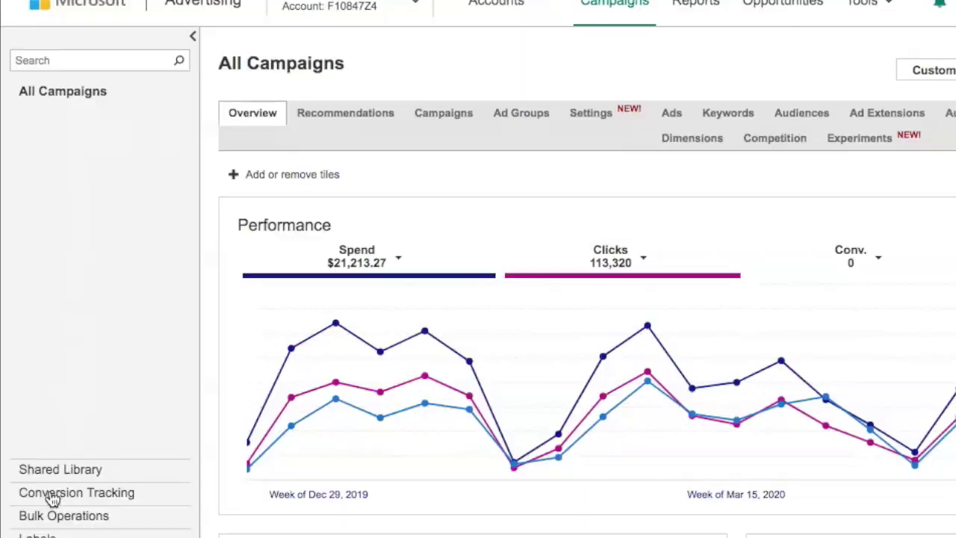
# Go from Conversion Tracking to the UET tags list and start a new UET tag.
pyautogui.click(30, 443)
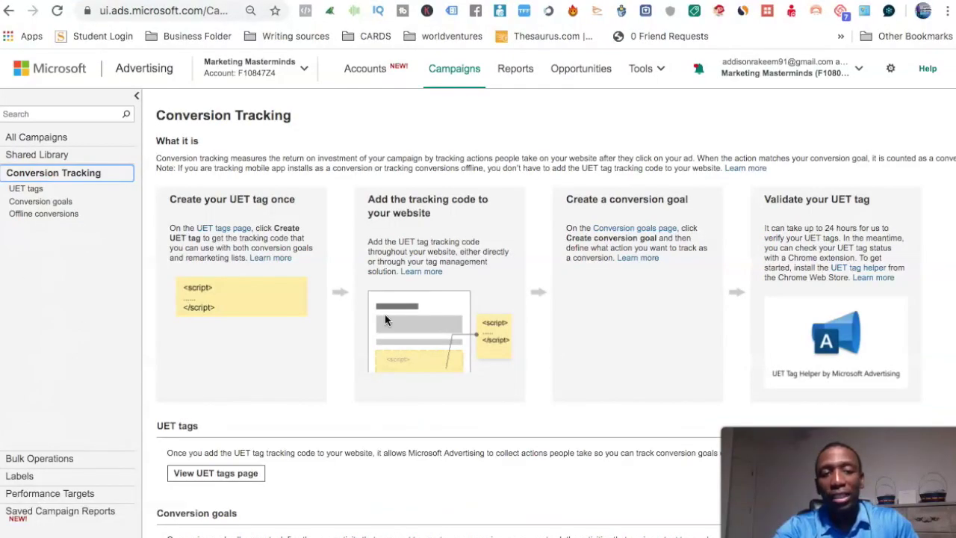
pyautogui.scroll(-2, 385, 319)
pyautogui.scroll(3, 385, 319)
pyautogui.scroll(-1, 384, 320)
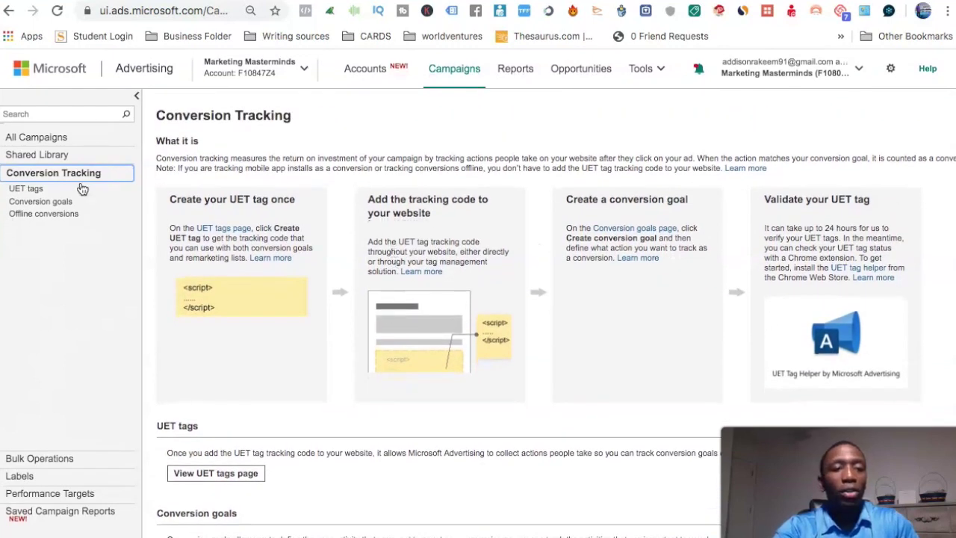
pyautogui.click(23, 192)
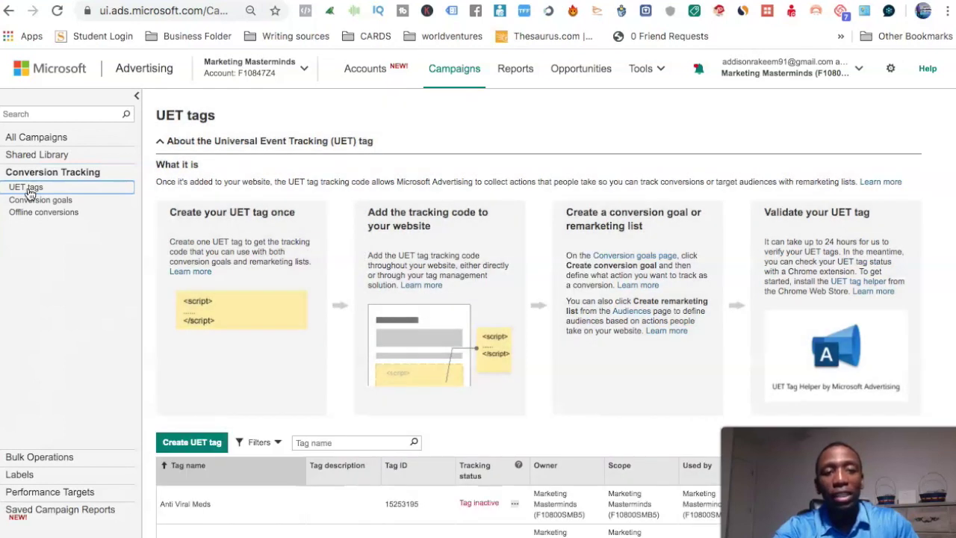
pyautogui.scroll(-3, 245, 234)
pyautogui.click(192, 319)
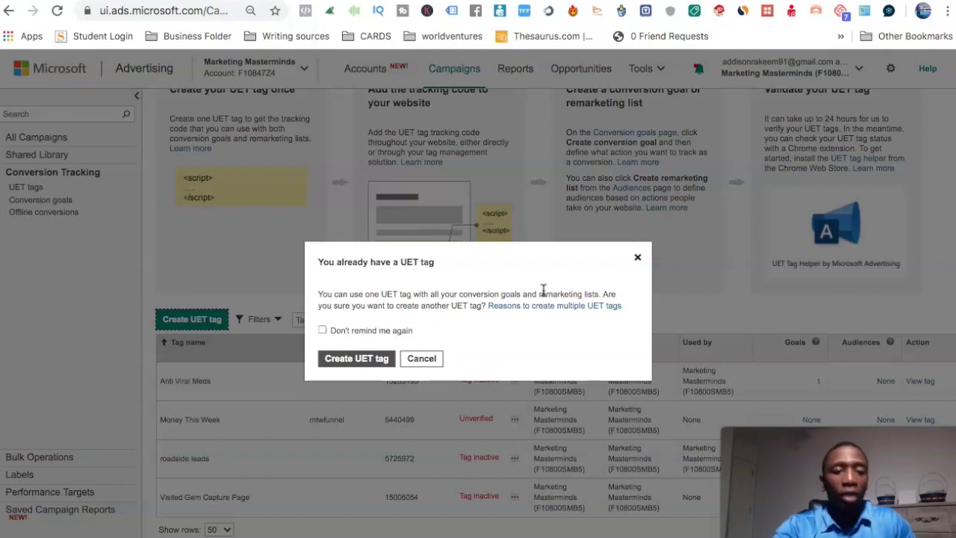
# Confirm another tag, name it 'Test Leads' with description 'Test', and save it.
pyautogui.click(348, 359)
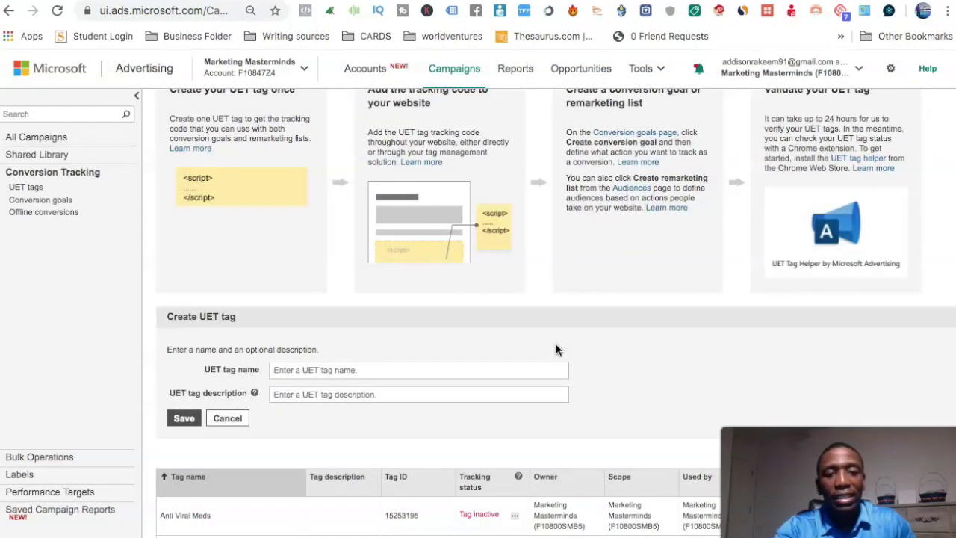
pyautogui.click(321, 371)
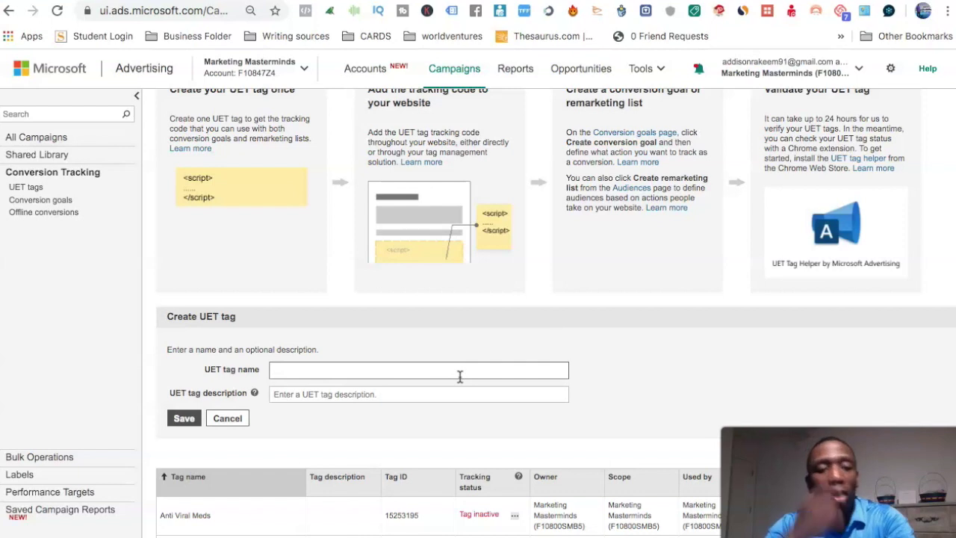
pyautogui.write('Test ')
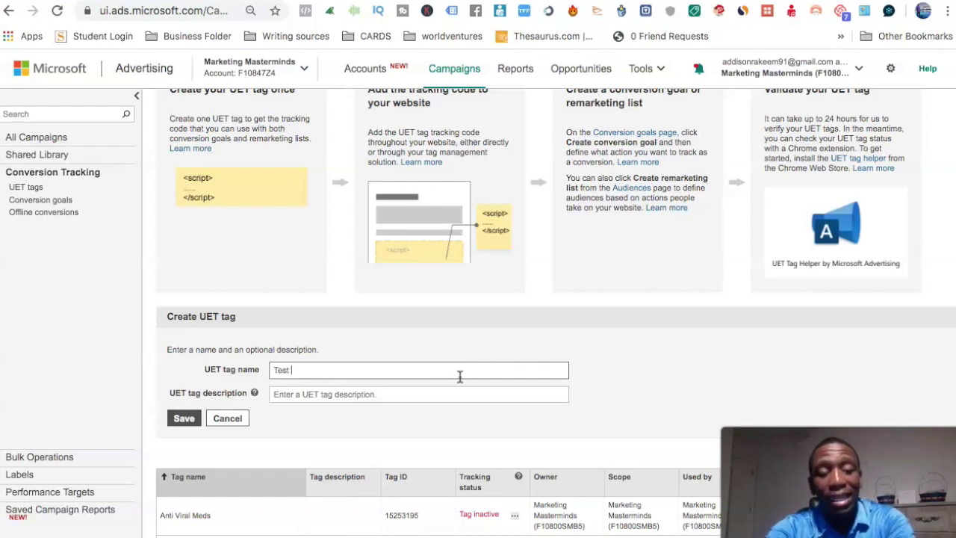
pyautogui.write('Le')
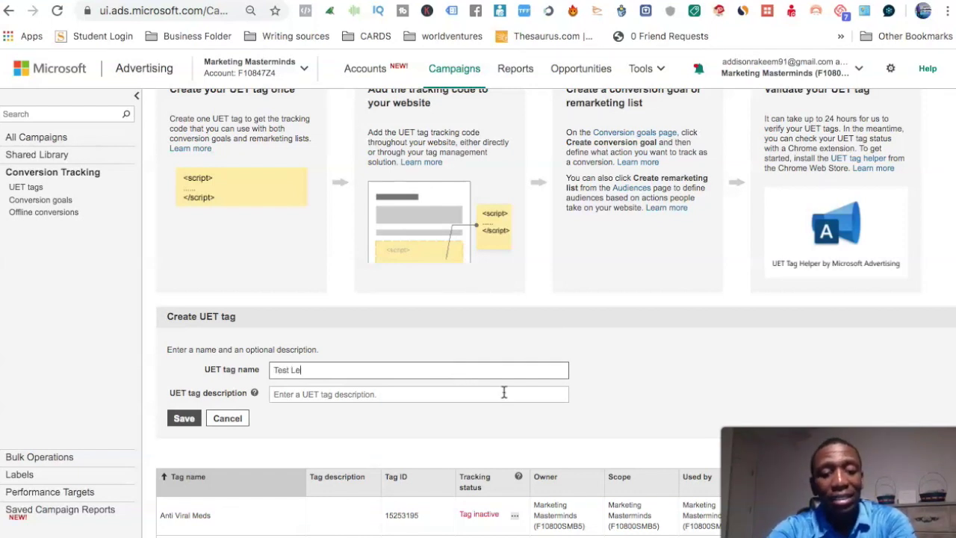
pyautogui.write('ads')
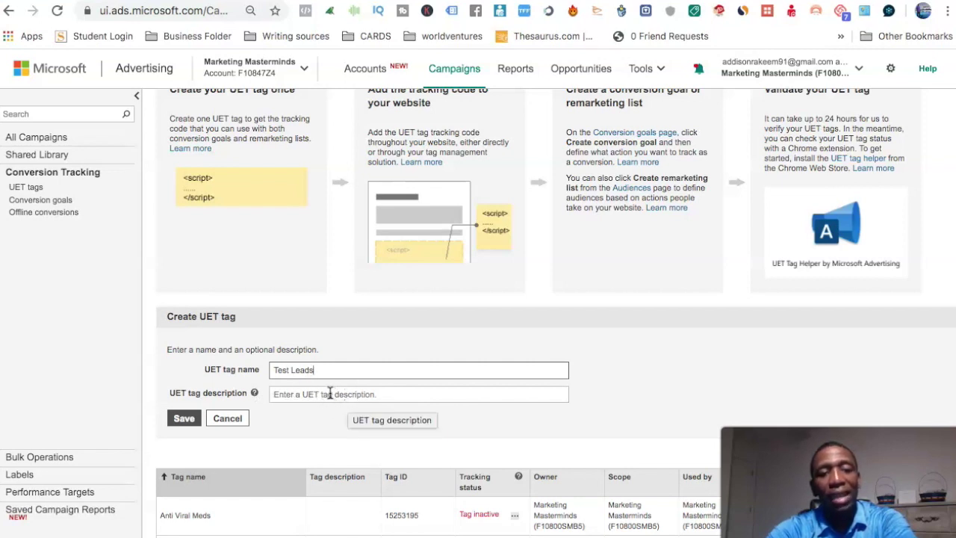
pyautogui.click(358, 394)
pyautogui.write('Test')
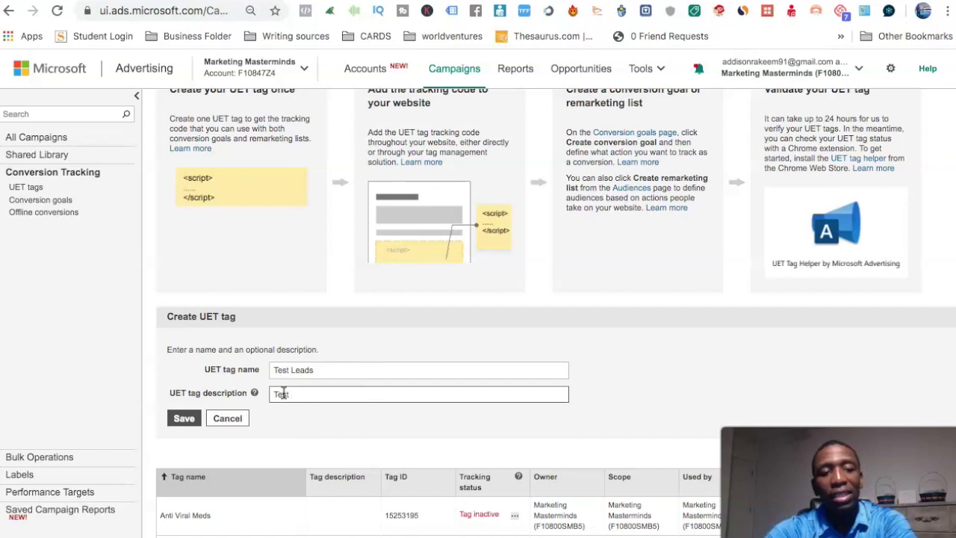
pyautogui.click(183, 418)
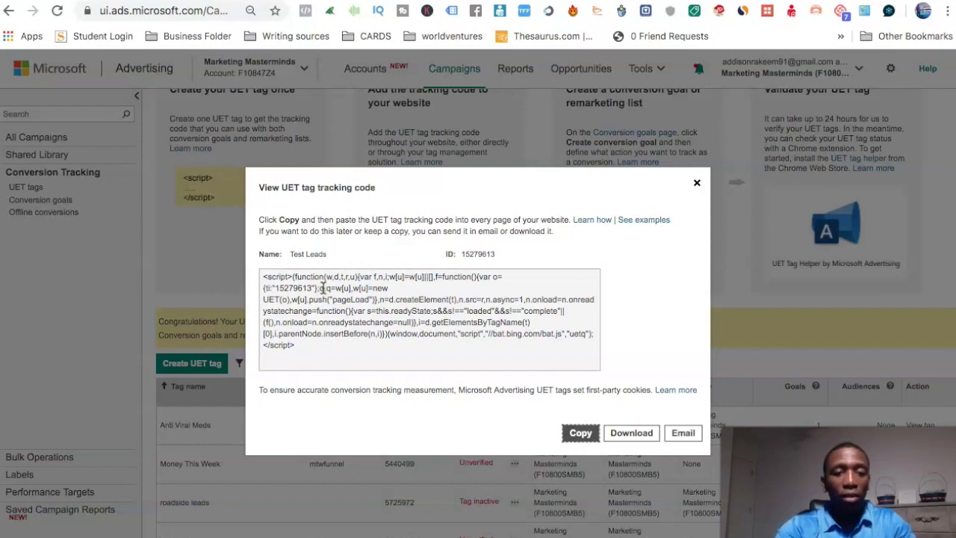
# Copy the Test Leads UET tracking script to the clipboard and switch to ClickFunnels.
pyautogui.rightClick(324, 288)
pyautogui.click(615, 282)
pyautogui.click(583, 433)
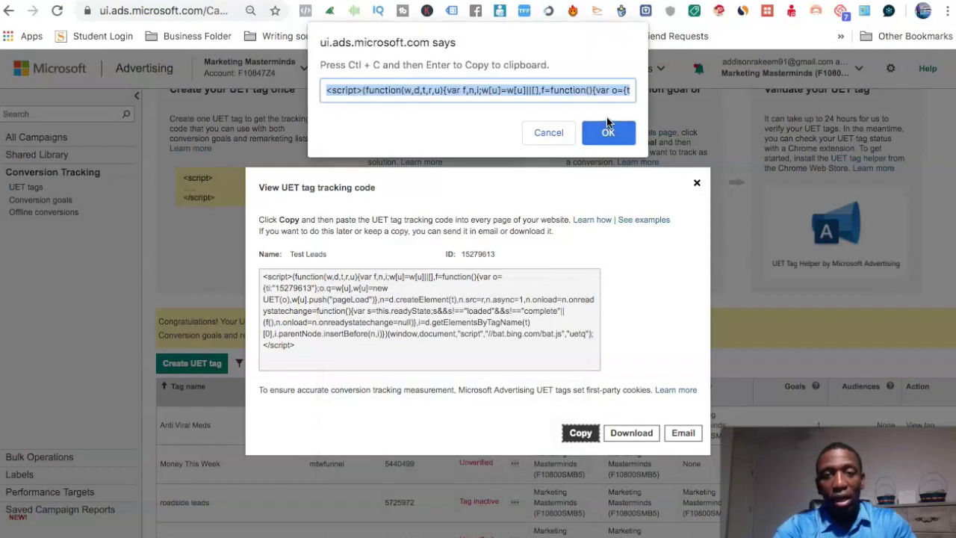
pyautogui.rightClick(566, 90)
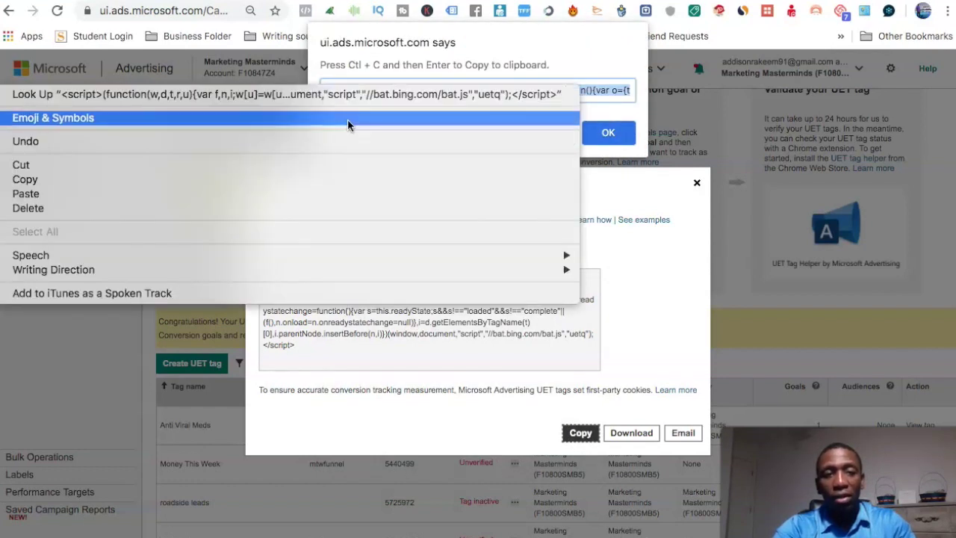
pyautogui.click(239, 182)
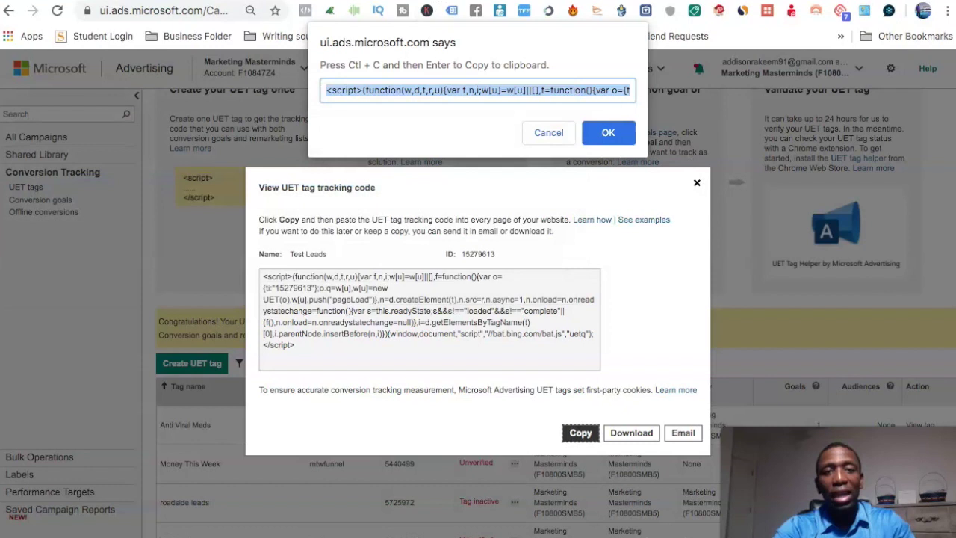
pyautogui.hotkey('ctrl', 'Tab')
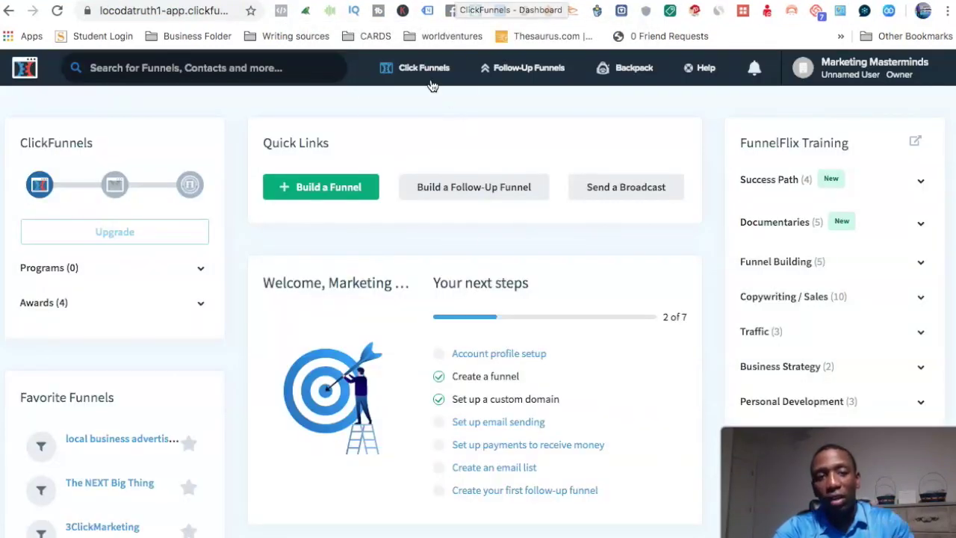
# Paste the UET script into the Jumanji Funnel's Head Tracking Code setting.
pyautogui.click(413, 100)
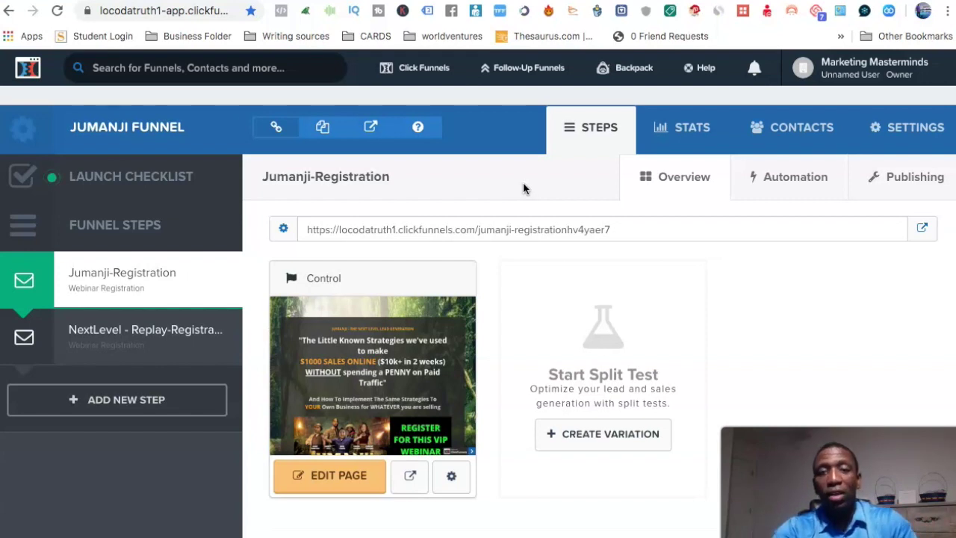
pyautogui.click(919, 134)
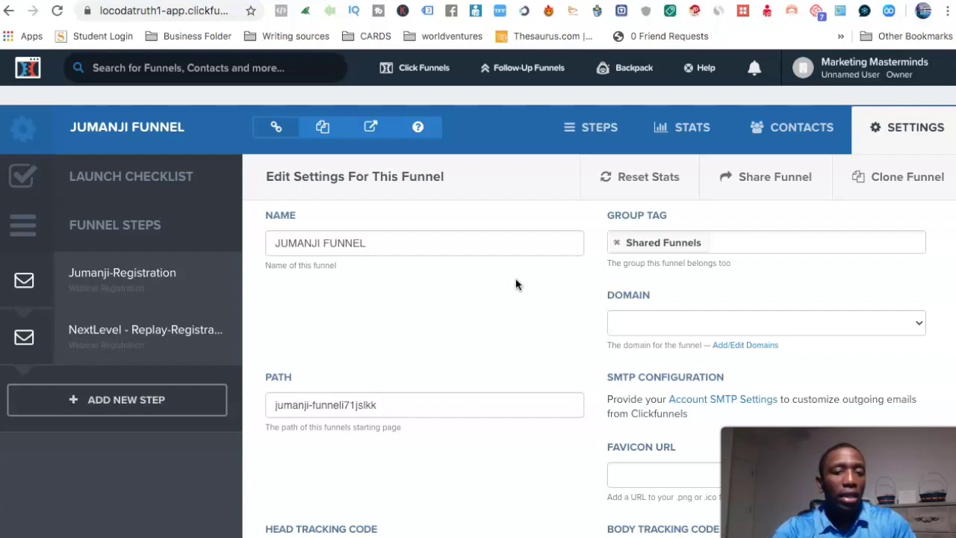
pyautogui.scroll(-5, 516, 280)
pyautogui.click(338, 347)
pyautogui.hotkey('ctrl', 'v')
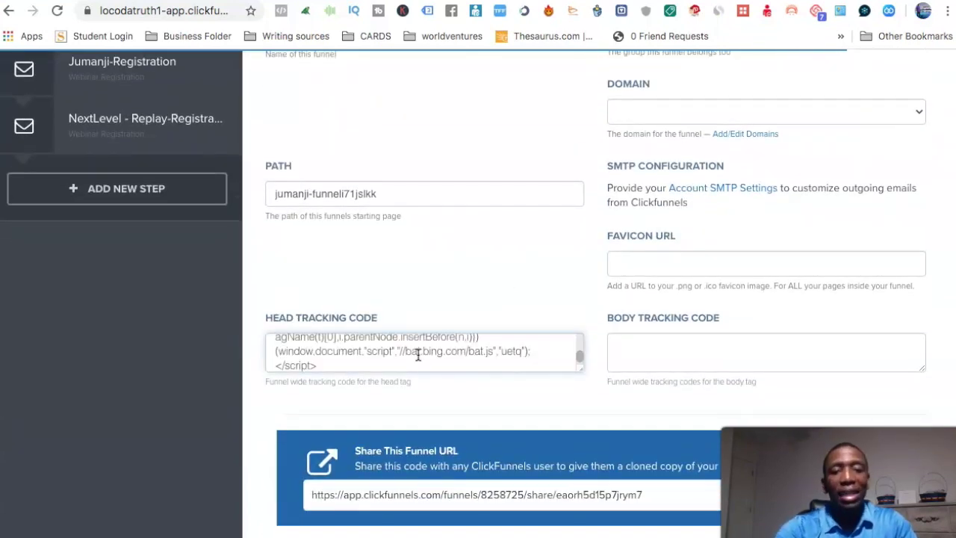
pyautogui.scroll(-10, 588, 288)
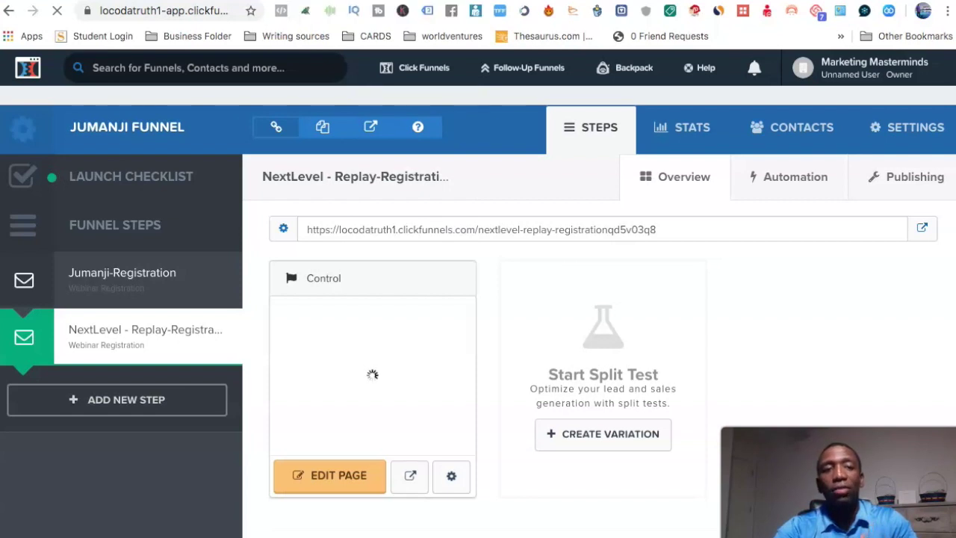
pyautogui.click(321, 1)
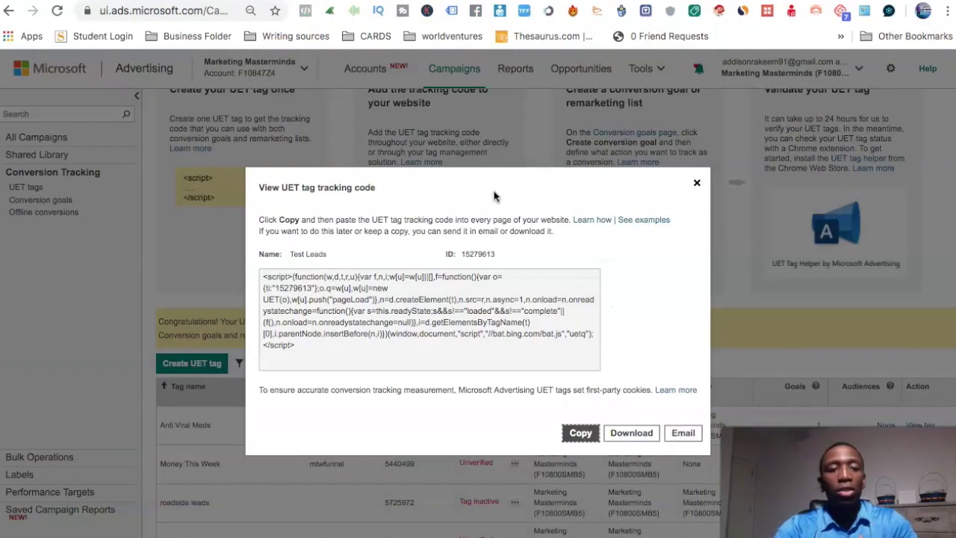
# Close the tracking code window and create a new goal from the Conversion goals page.
pyautogui.click(697, 182)
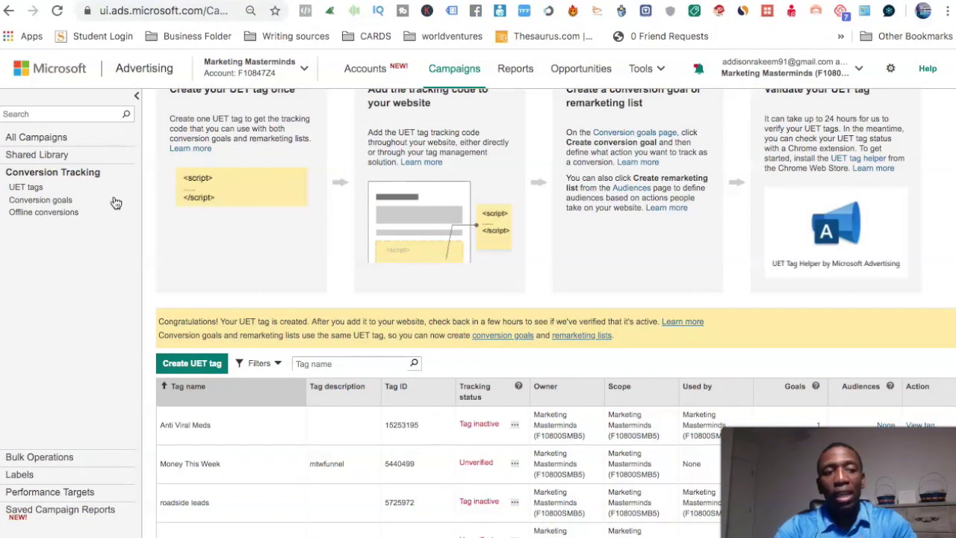
pyautogui.click(30, 201)
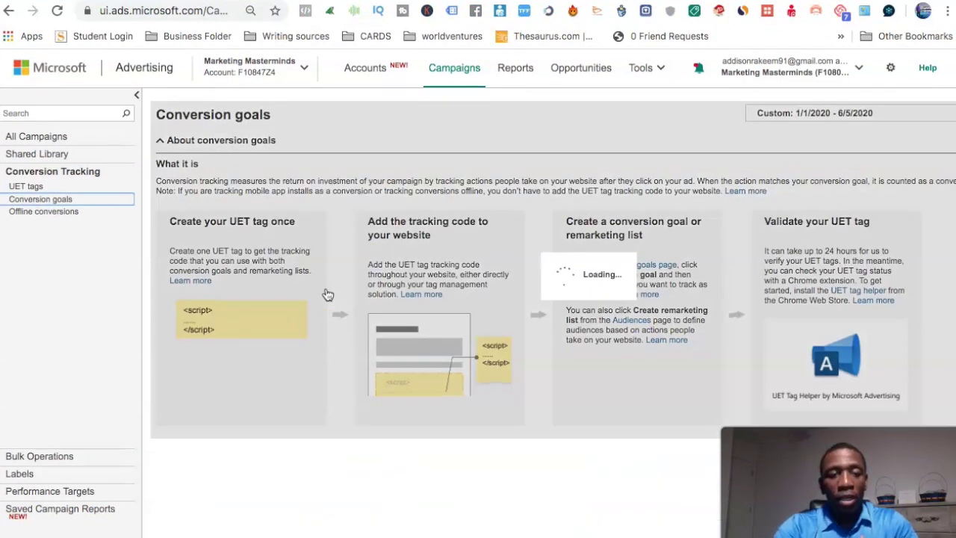
pyautogui.scroll(-1, 326, 292)
pyautogui.click(209, 392)
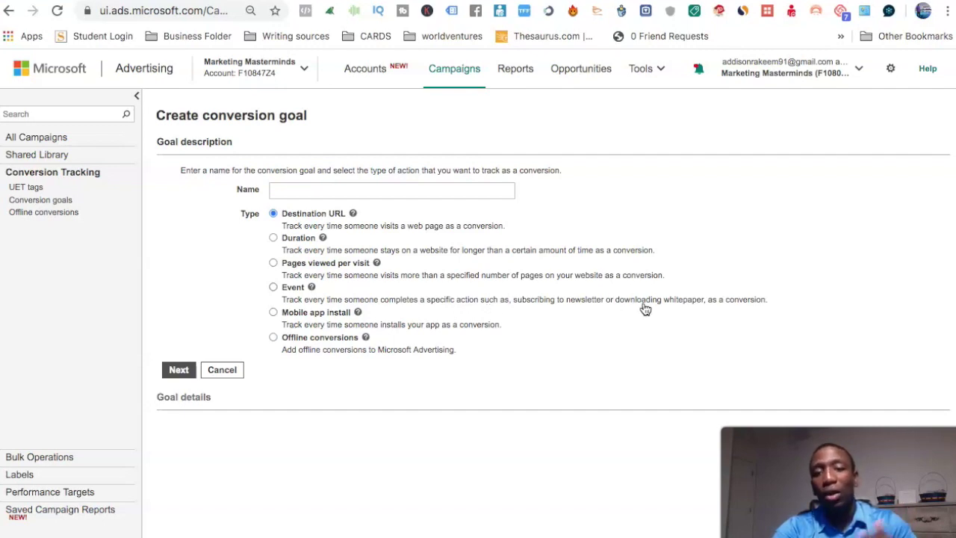
# Make a Destination URL goal named 'Test' whose URL condition is 'Equals to'.
pyautogui.click(273, 286)
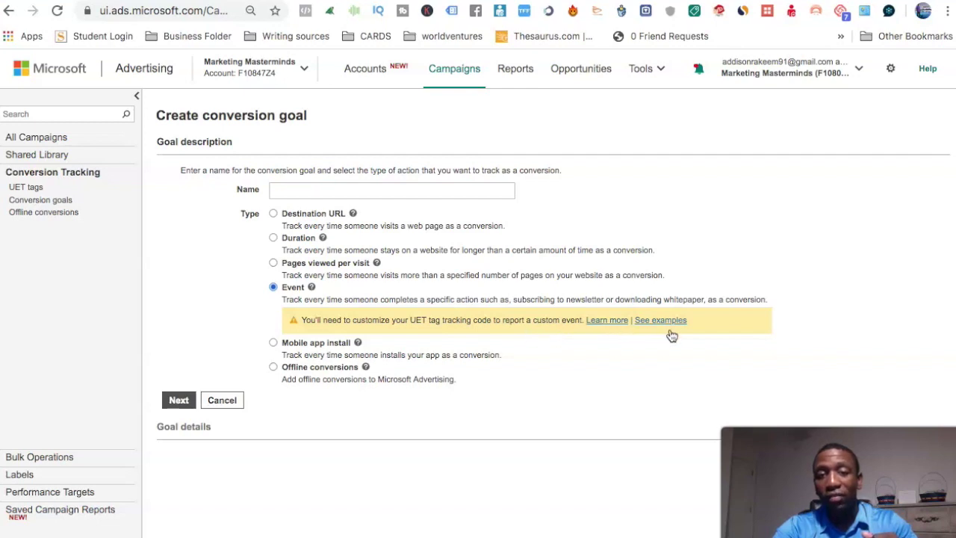
pyautogui.click(273, 213)
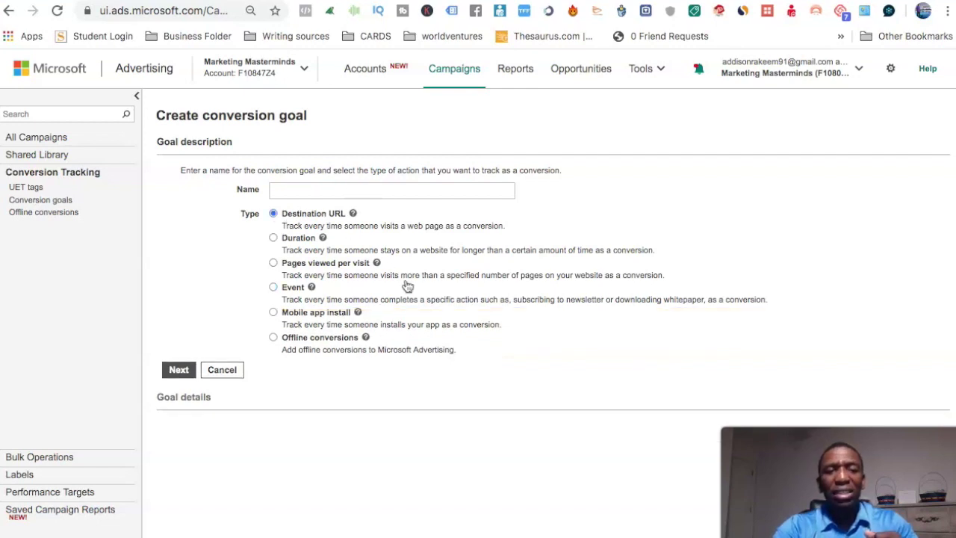
pyautogui.click(177, 369)
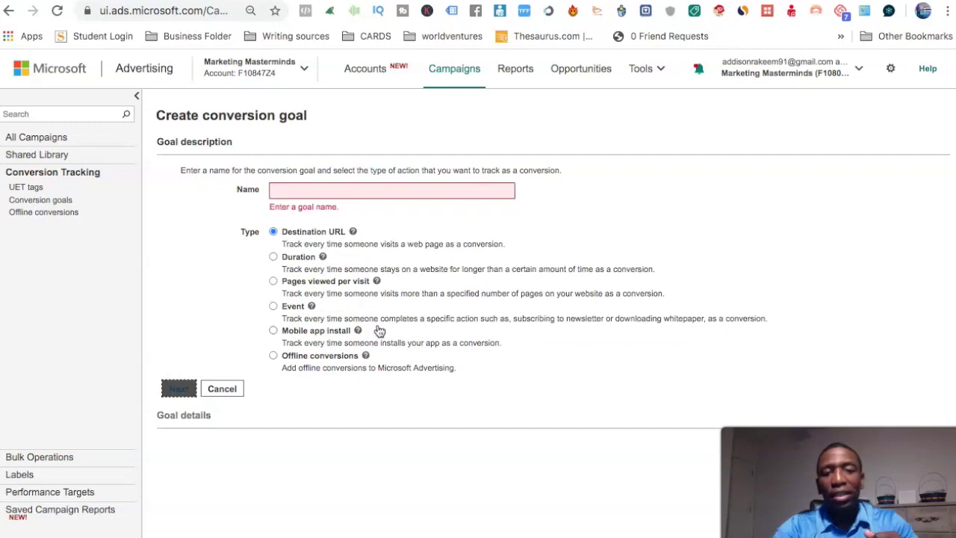
pyautogui.click(356, 190)
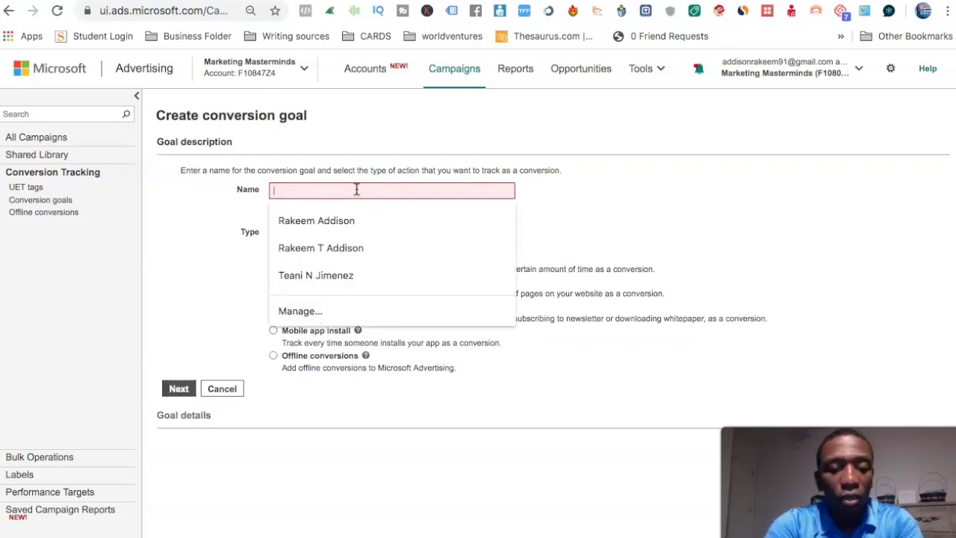
pyautogui.write('Test')
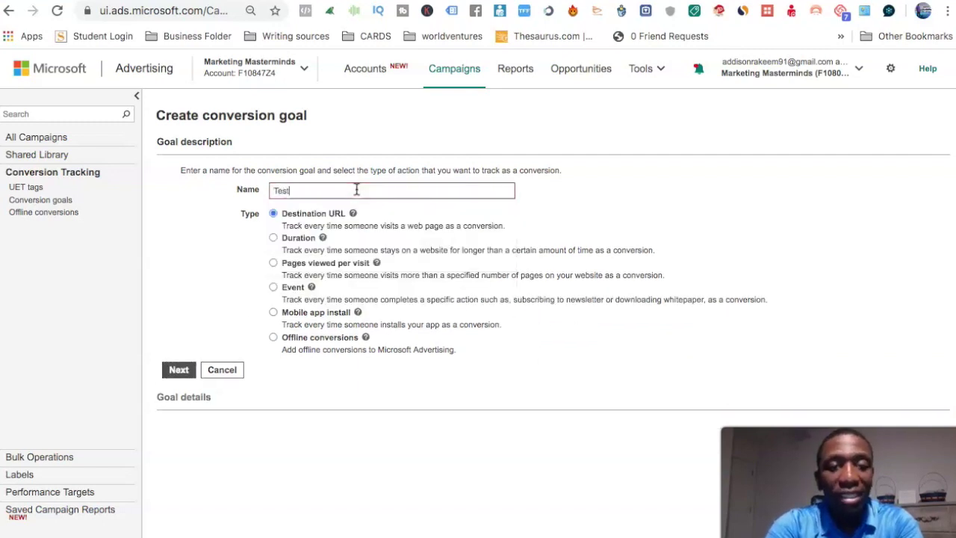
pyautogui.click(179, 370)
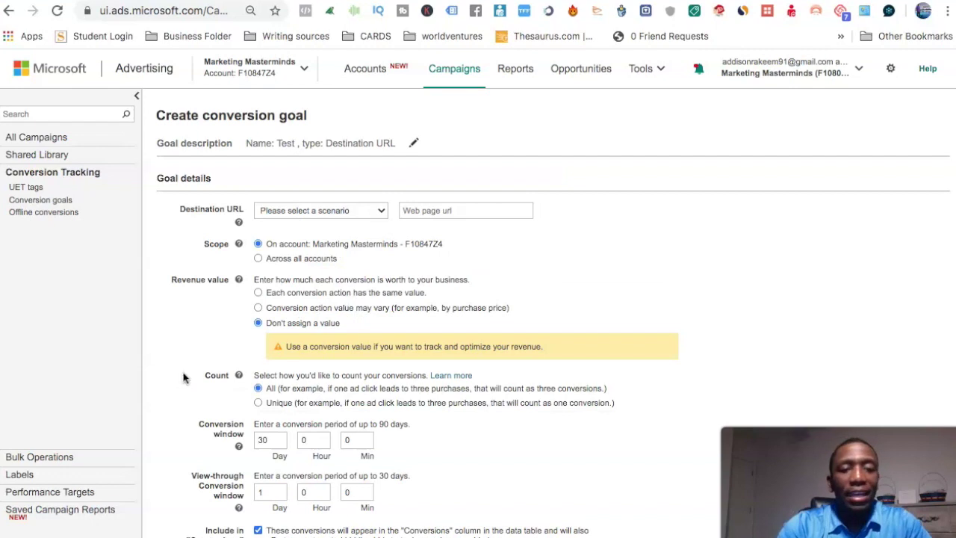
pyautogui.click(379, 212)
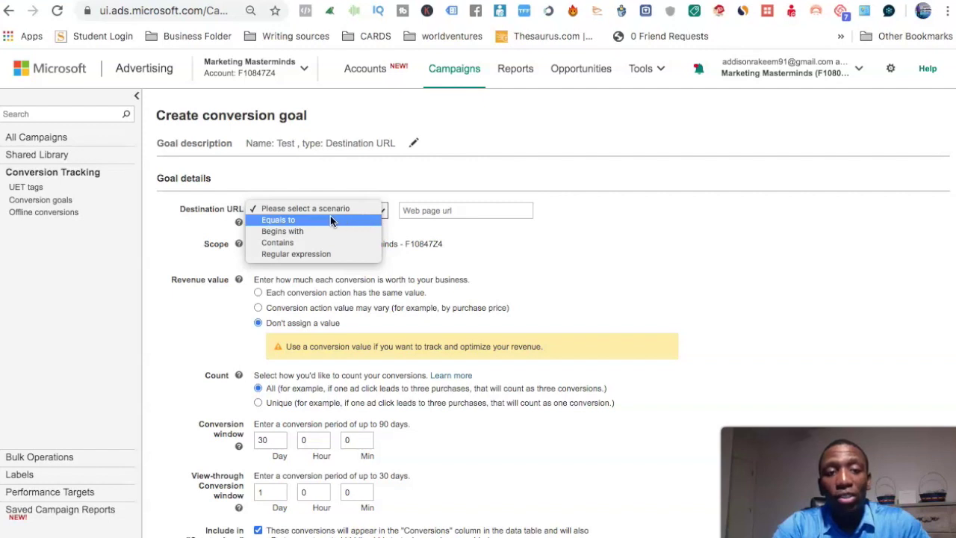
pyautogui.click(299, 220)
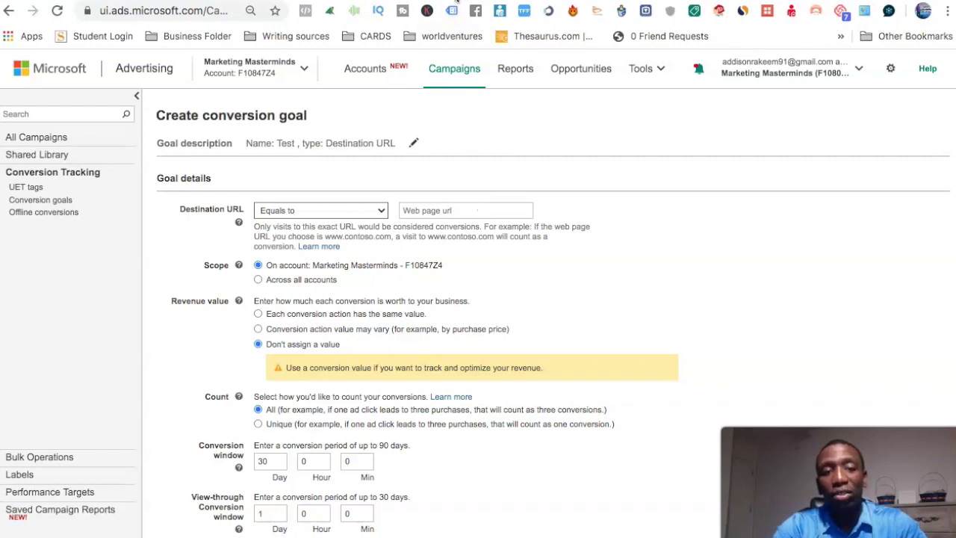
pyautogui.hotkey('ctrl', 'Tab')
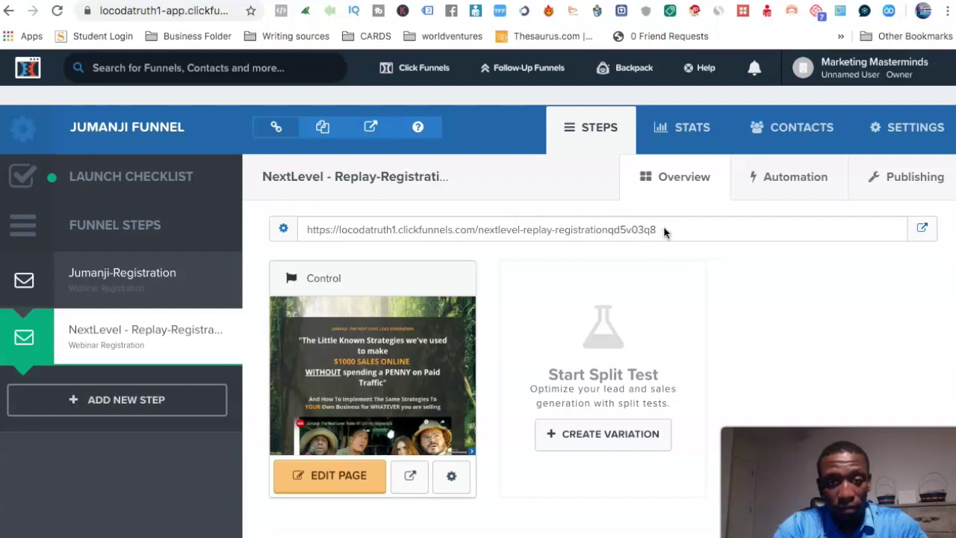
# Copy the registration step's full page URL and return to the goal's destination URL field.
pyautogui.click(552, 228)
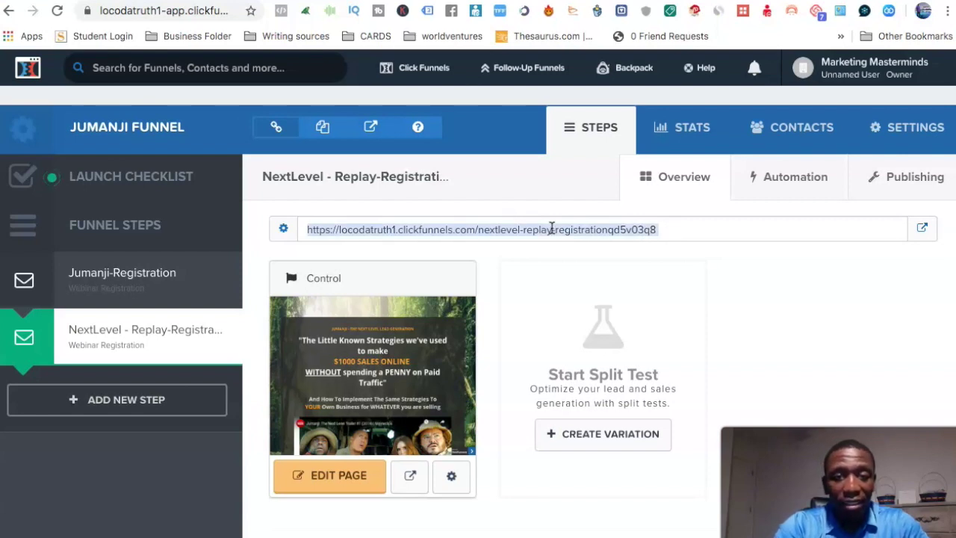
pyautogui.click(553, 228)
pyautogui.moveTo(655, 228); pyautogui.dragTo(380, 239)
pyautogui.click(380, 238)
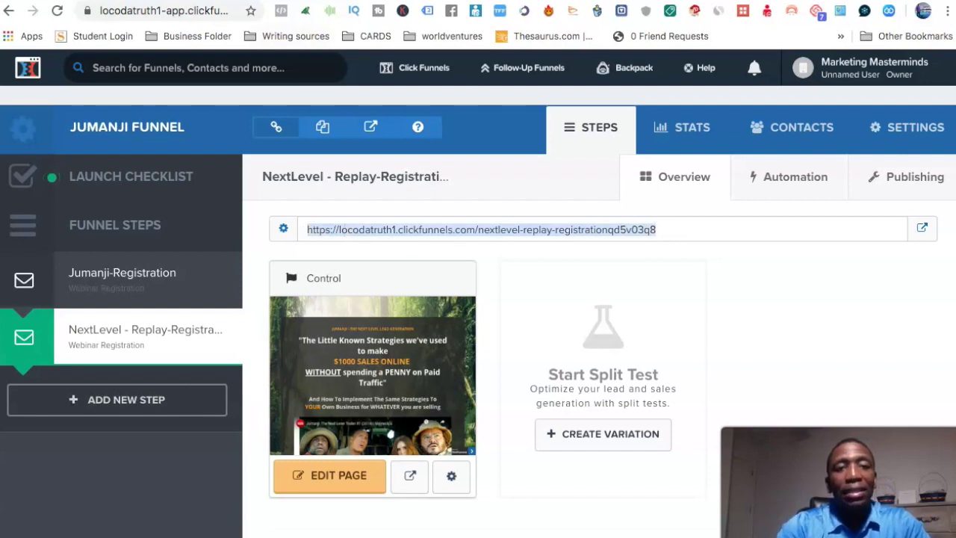
pyautogui.hotkey('ctrl', 'Tab')
pyautogui.click(462, 211)
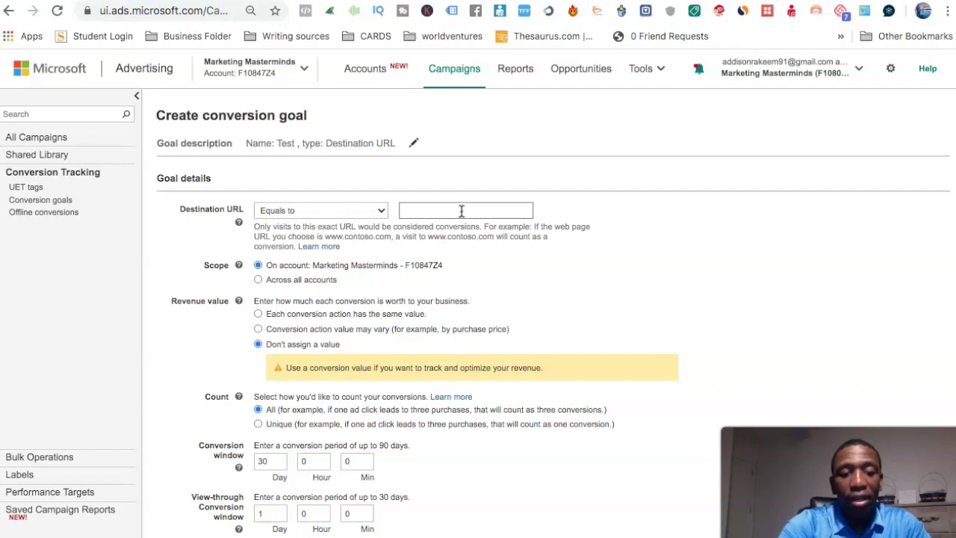
# Paste the funnel page URL as the Equals to destination and set Count to Unique.
pyautogui.hotkey('ctrl', 'v')
pyautogui.click(693, 271)
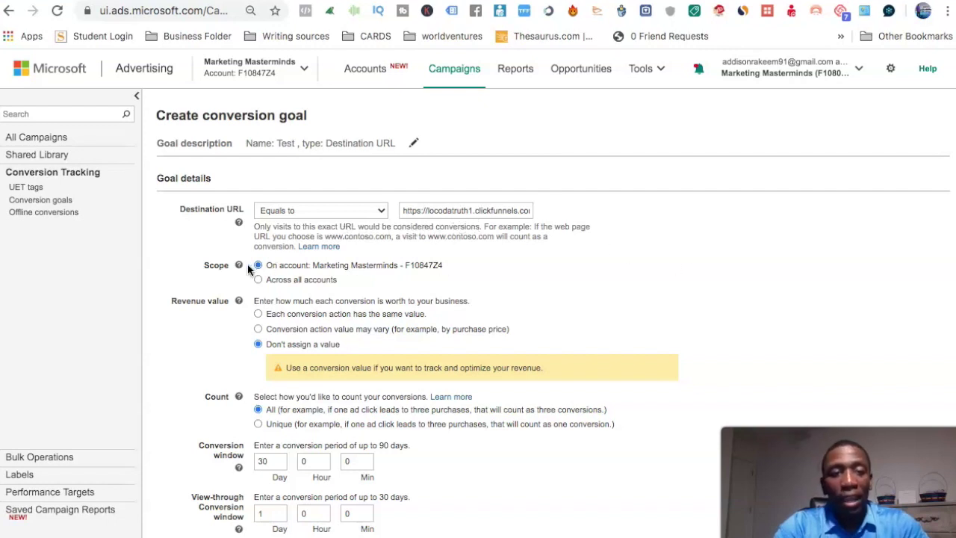
pyautogui.scroll(-1, 296, 297)
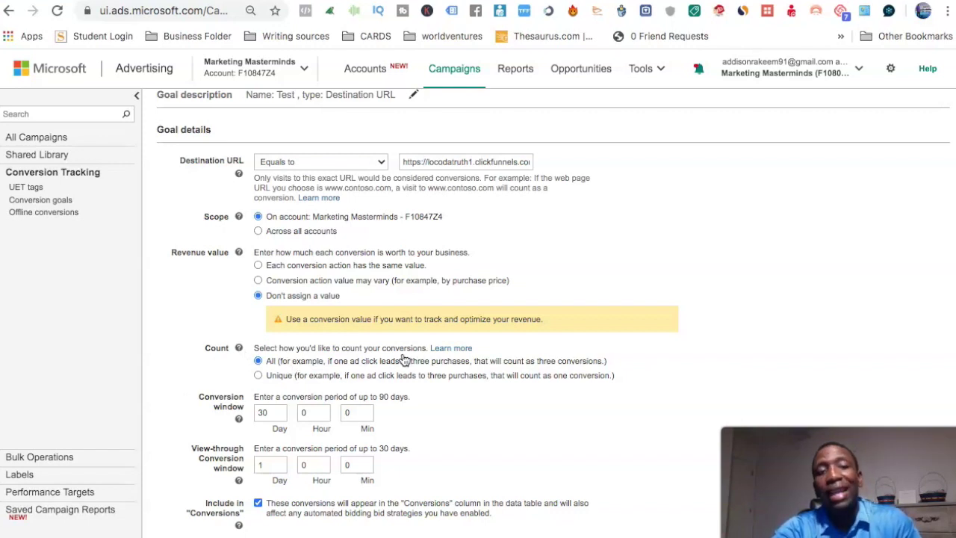
pyautogui.scroll(-1, 527, 342)
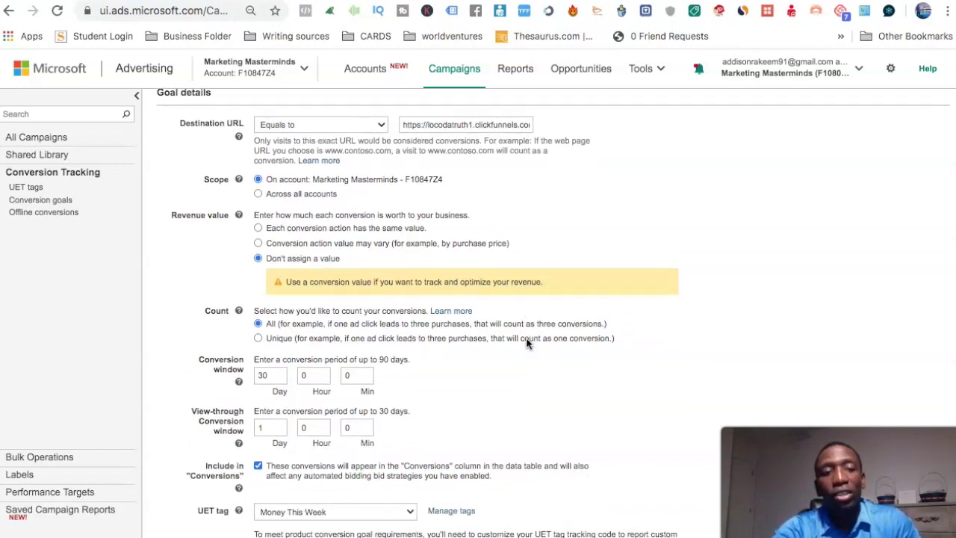
pyautogui.click(258, 336)
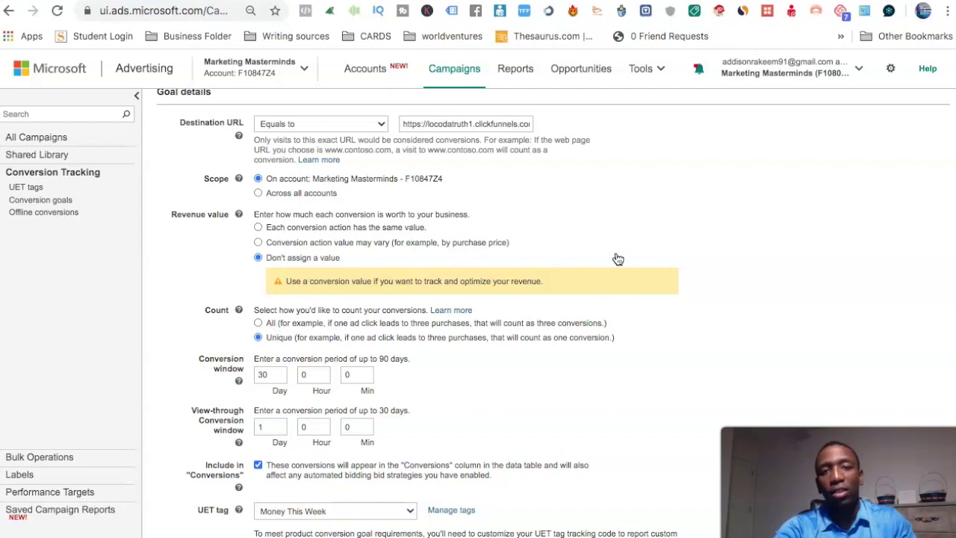
pyautogui.scroll(-3, 691, 231)
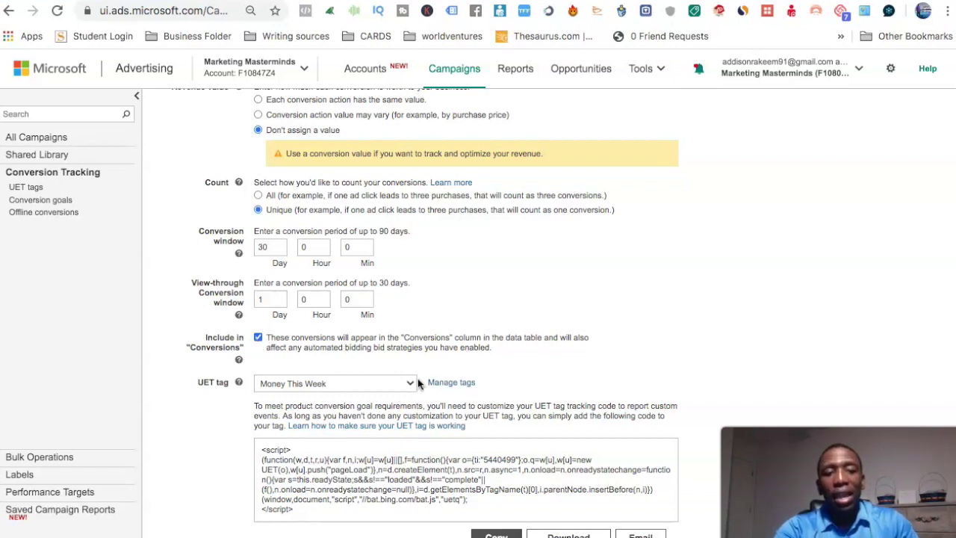
# Assign the Test Leads UET tag to the goal and copy its tracking script.
pyautogui.click(337, 384)
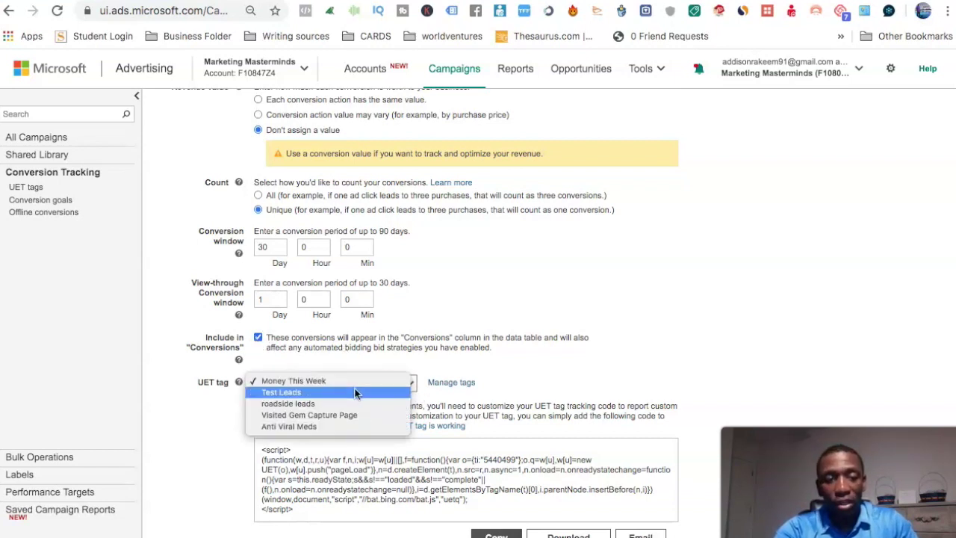
pyautogui.click(357, 392)
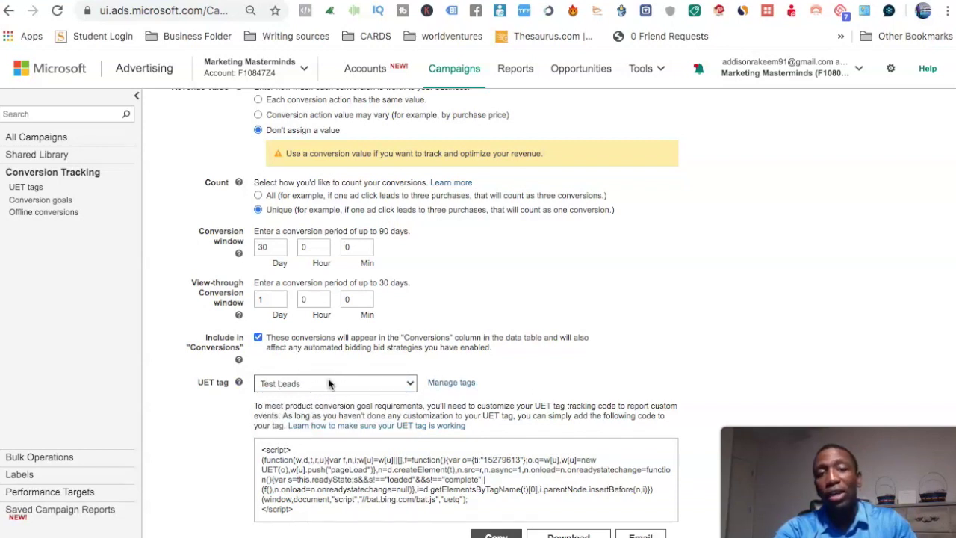
pyautogui.scroll(-3, 646, 341)
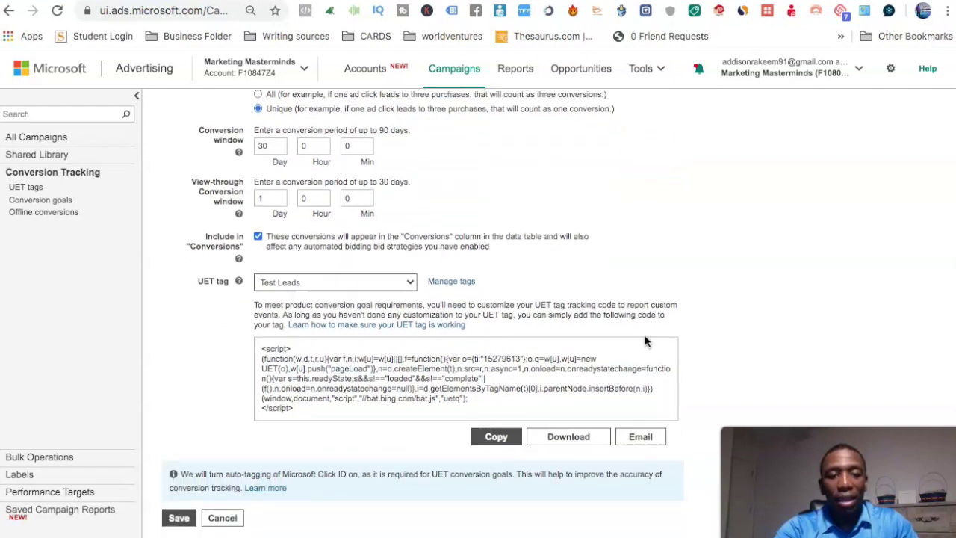
pyautogui.click(495, 425)
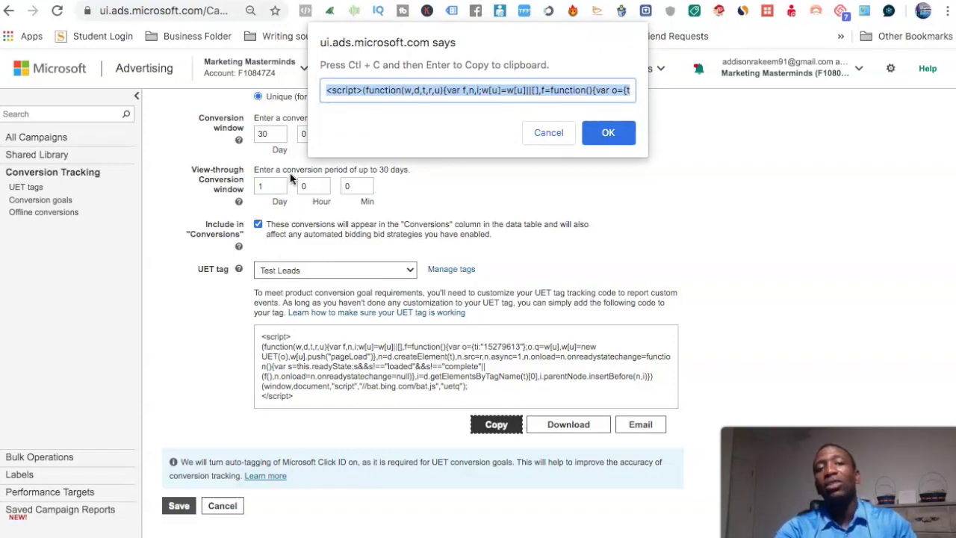
pyautogui.rightClick(521, 91)
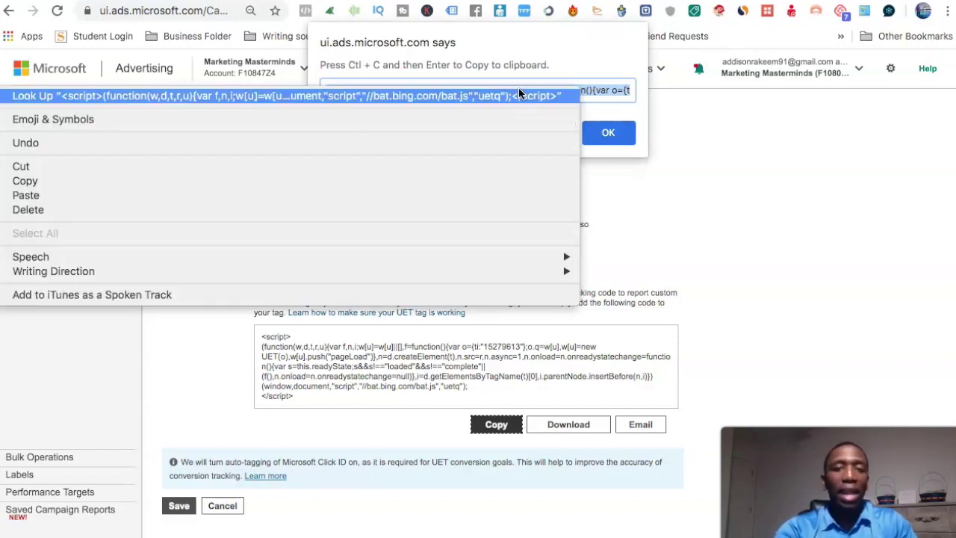
pyautogui.click(345, 180)
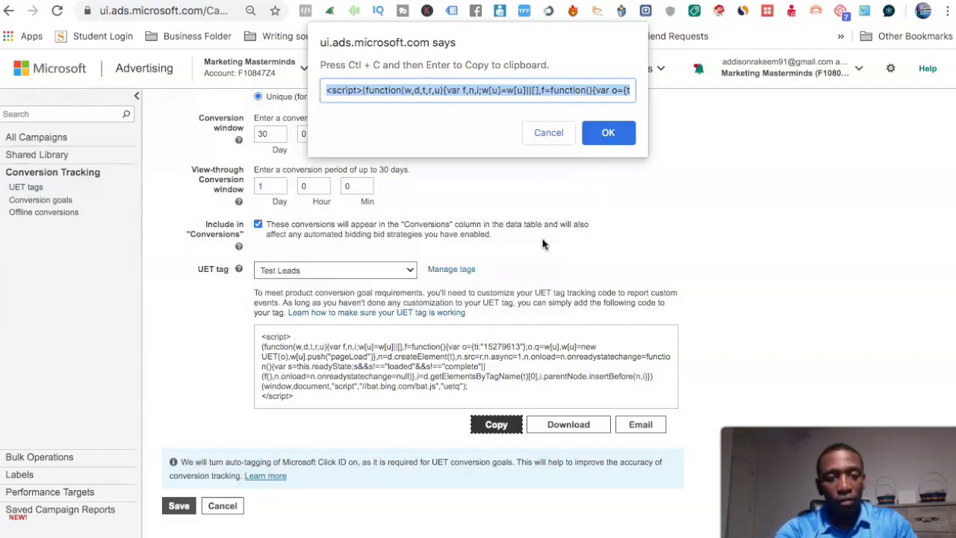
pyautogui.click(632, 141)
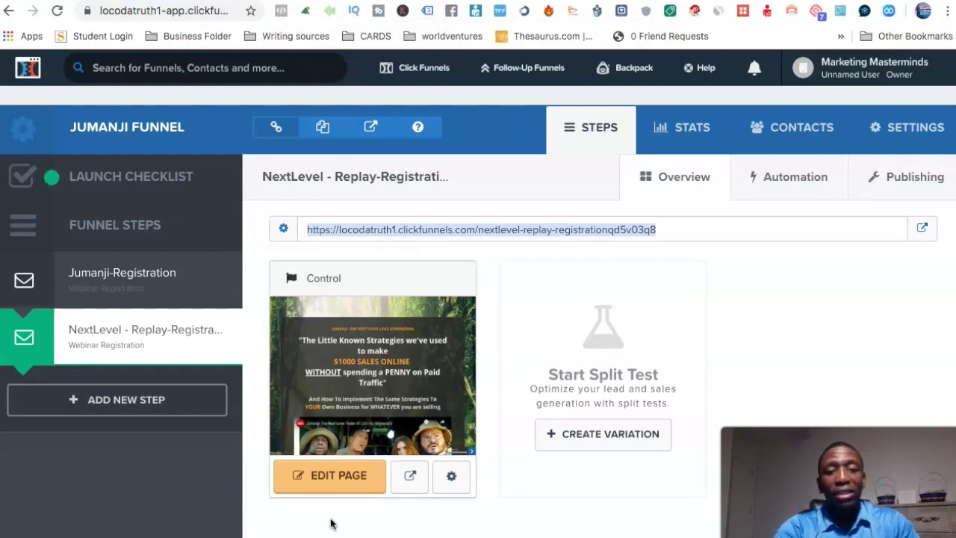
# Paste the Bing UET script into the NextLevel - Replay-Registration page's Header Code and save the page.
pyautogui.click(348, 478)
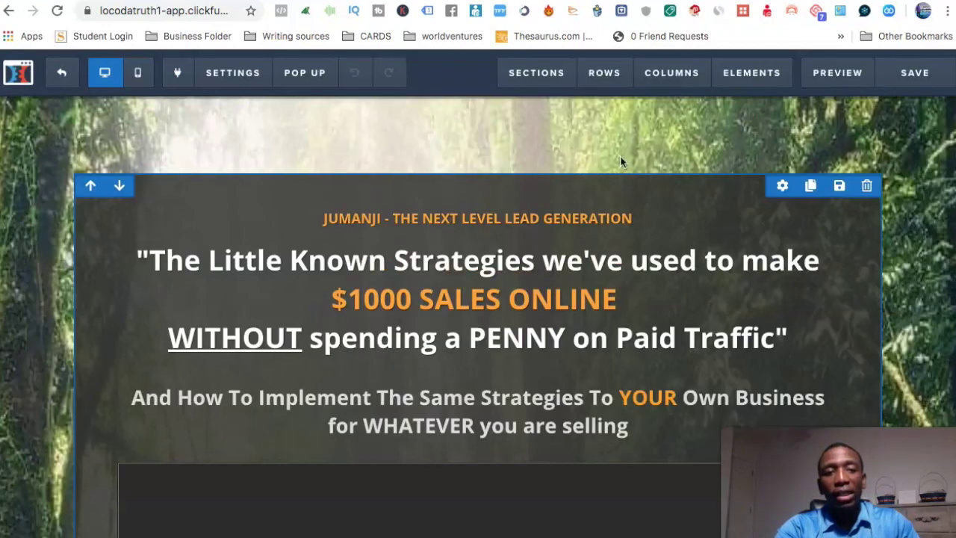
pyautogui.click(211, 75)
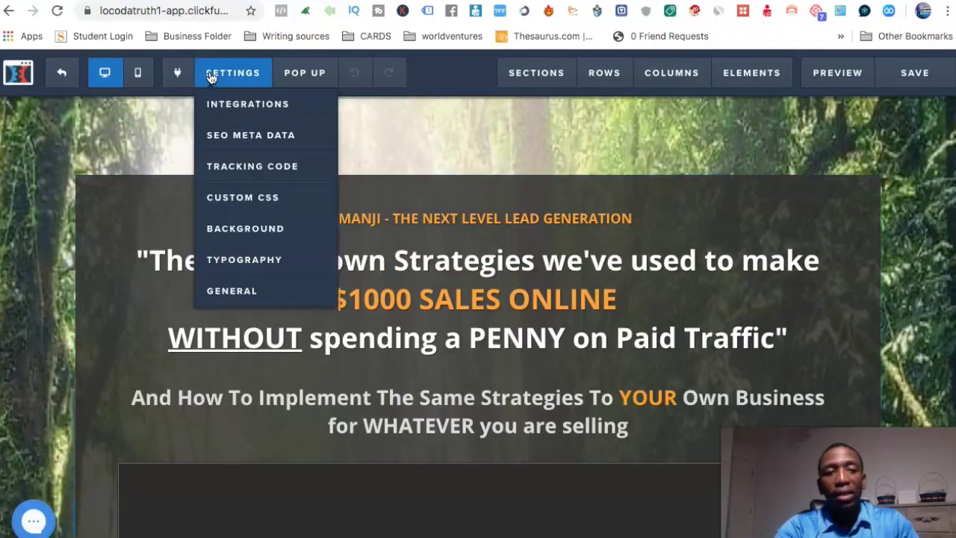
pyautogui.click(251, 168)
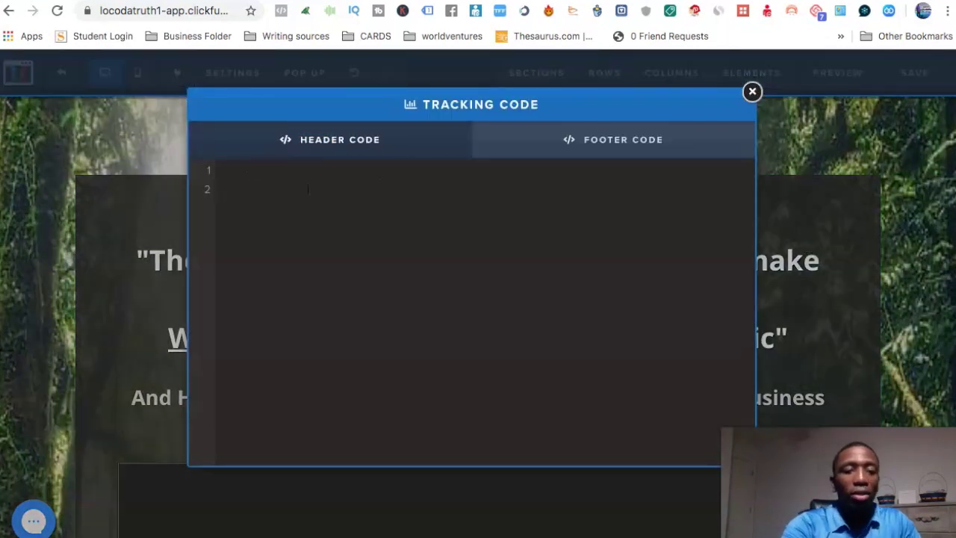
pyautogui.hotkey('ctrl', 'v')
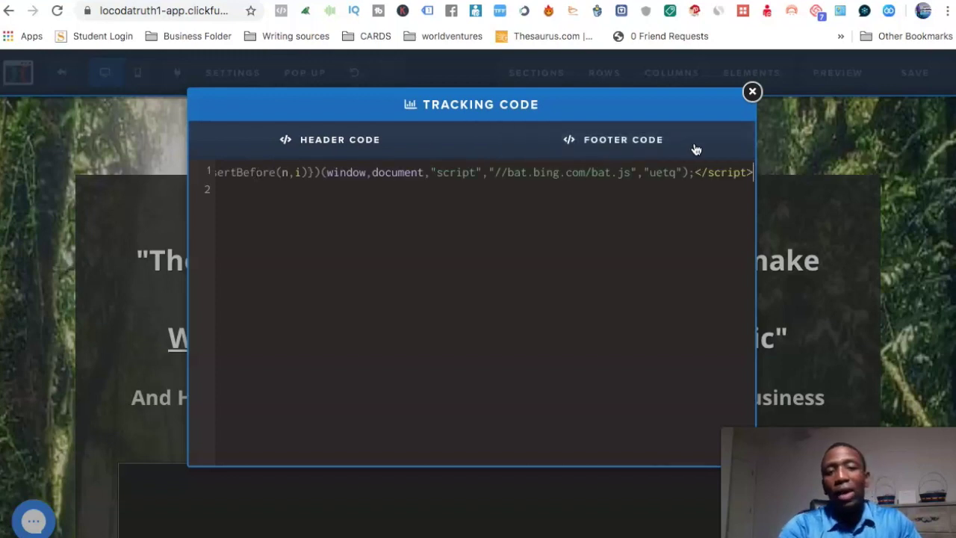
pyautogui.click(752, 92)
pyautogui.click(915, 73)
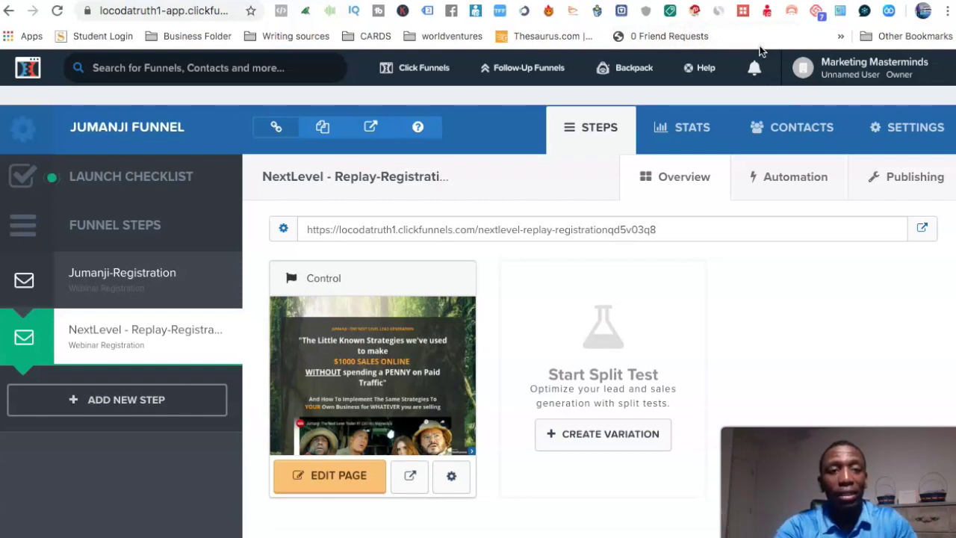
# Load the live Jumanji-Registration page in a new browser tab using its copied URL.
pyautogui.click(111, 277)
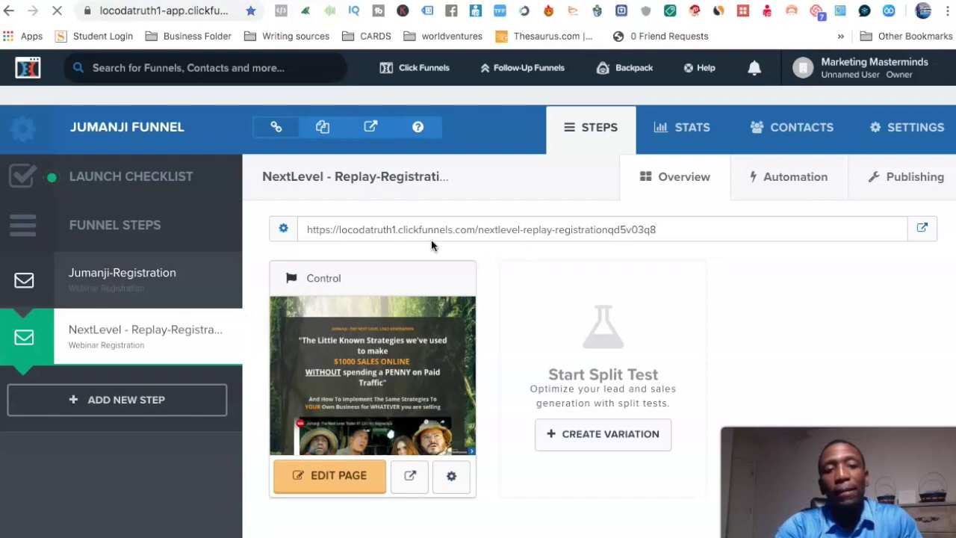
pyautogui.click(495, 232)
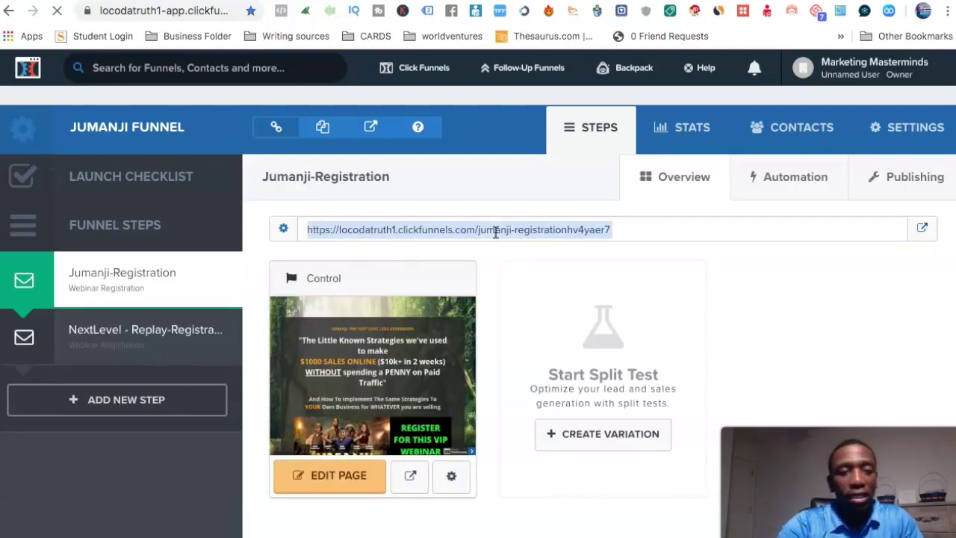
pyautogui.press('super+t')
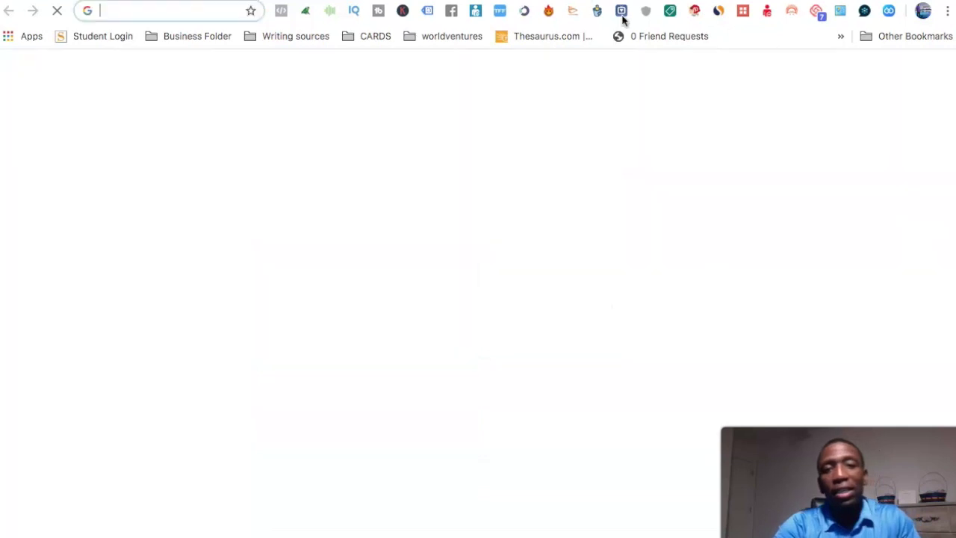
pyautogui.press('super+v')
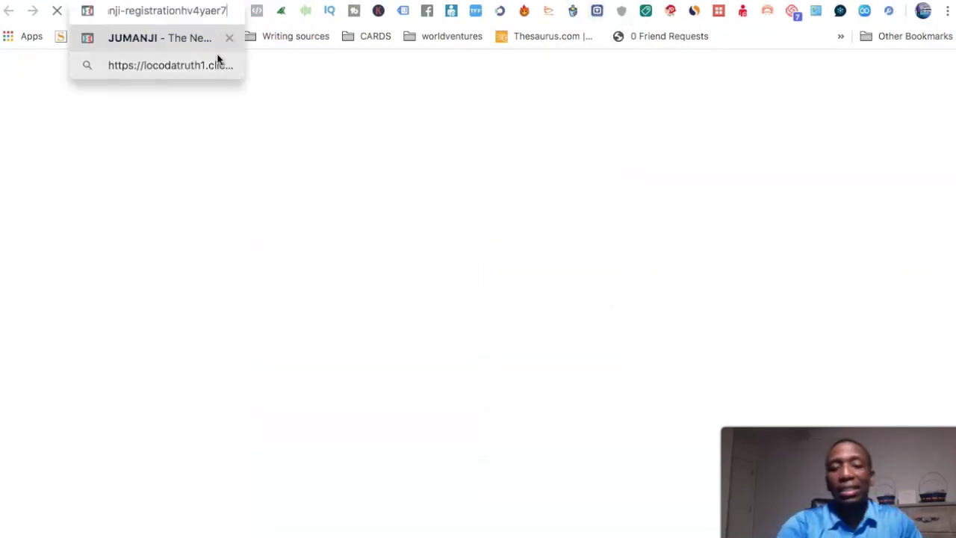
pyautogui.press('Return')
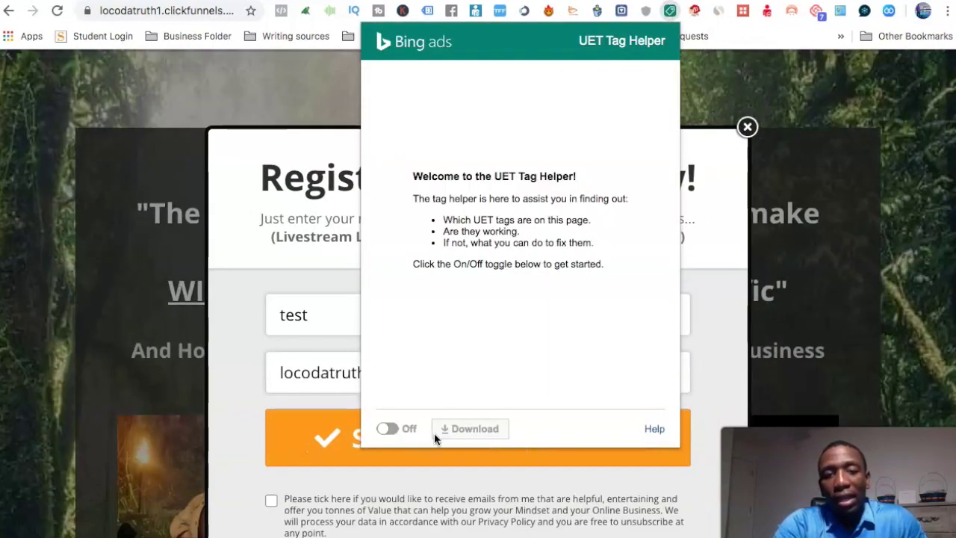
# Enable UET Tag Helper, reload, check its detected Events and Tracking code, then close the tab.
pyautogui.click(385, 429)
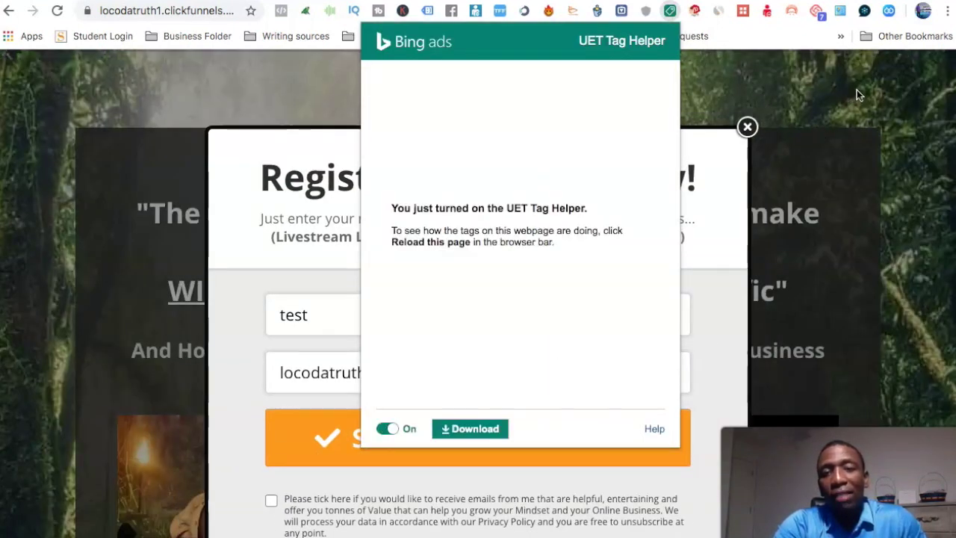
pyautogui.click(722, 71)
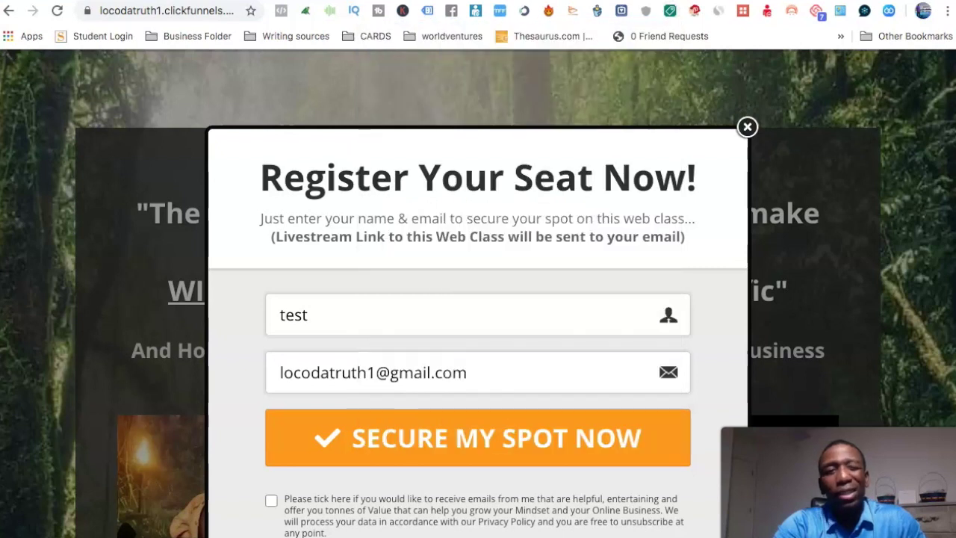
pyautogui.click(57, 10)
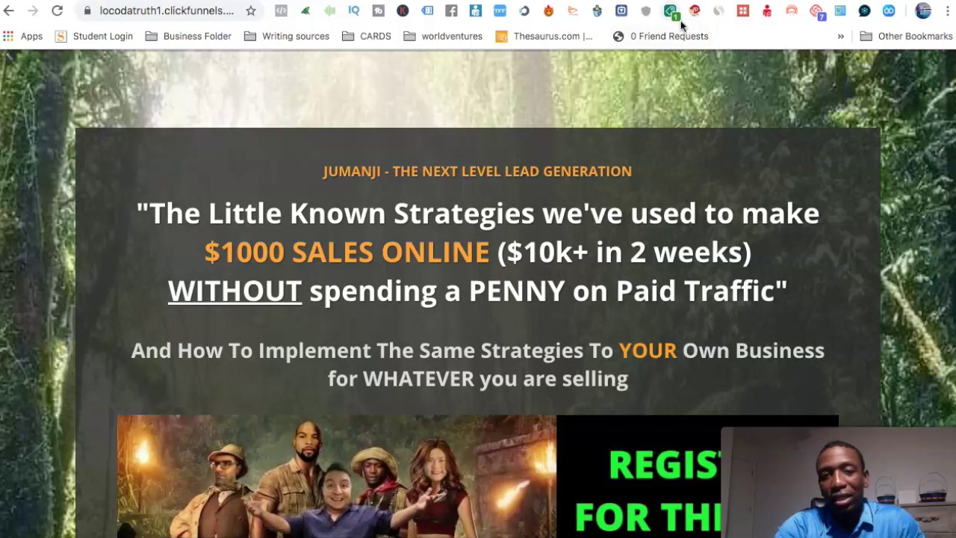
pyautogui.click(671, 13)
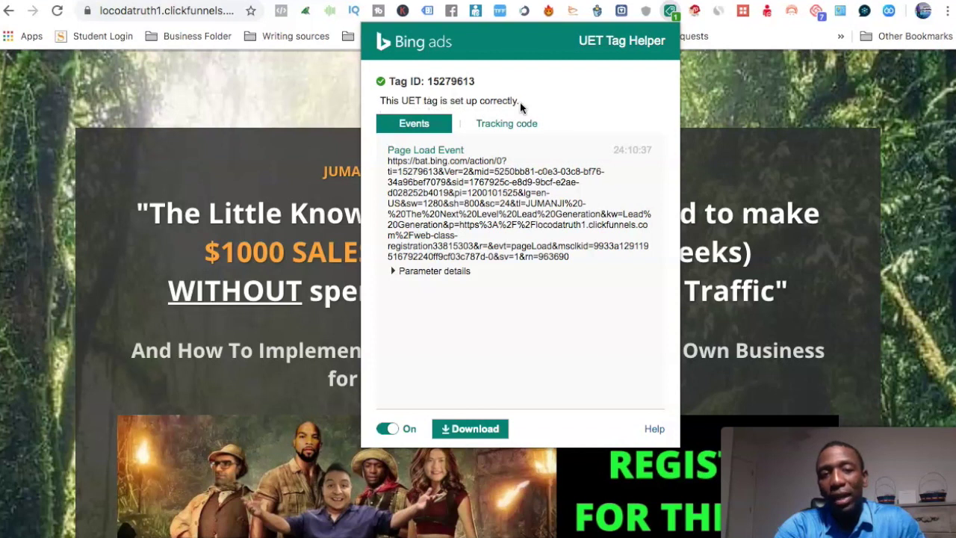
pyautogui.click(513, 124)
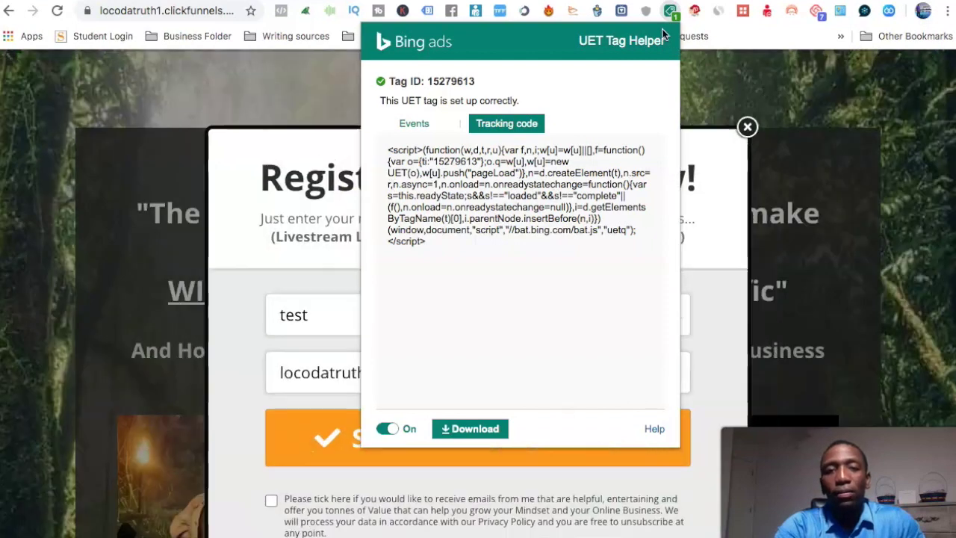
pyautogui.click(670, 13)
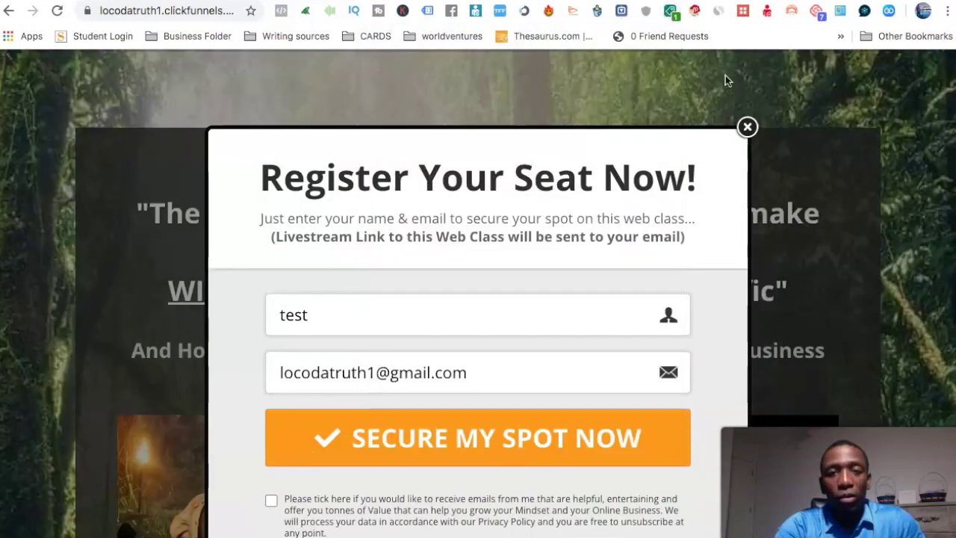
pyautogui.hotkey('ctrl', 'w')
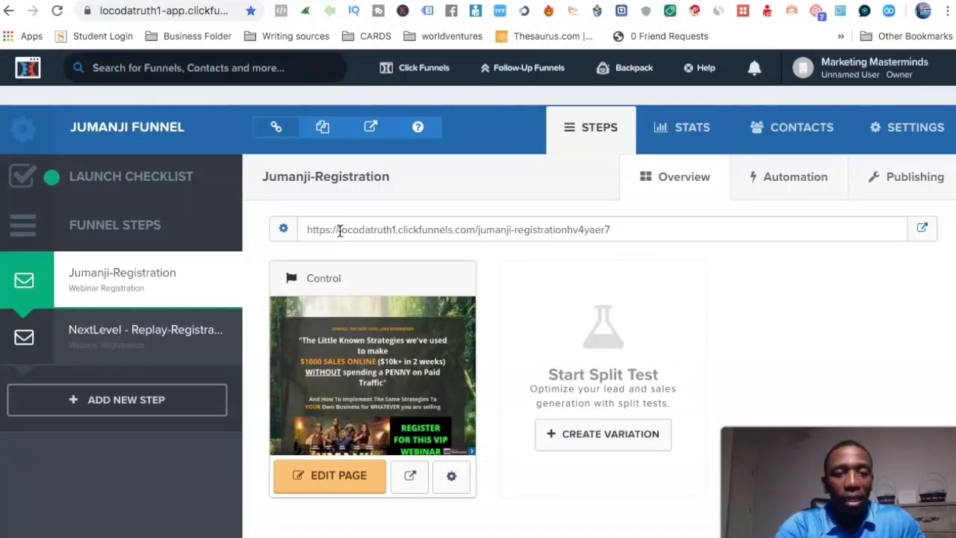
# Load the live NextLevel replay registration page and dismiss the Register Your Seat Now popup.
pyautogui.click(119, 339)
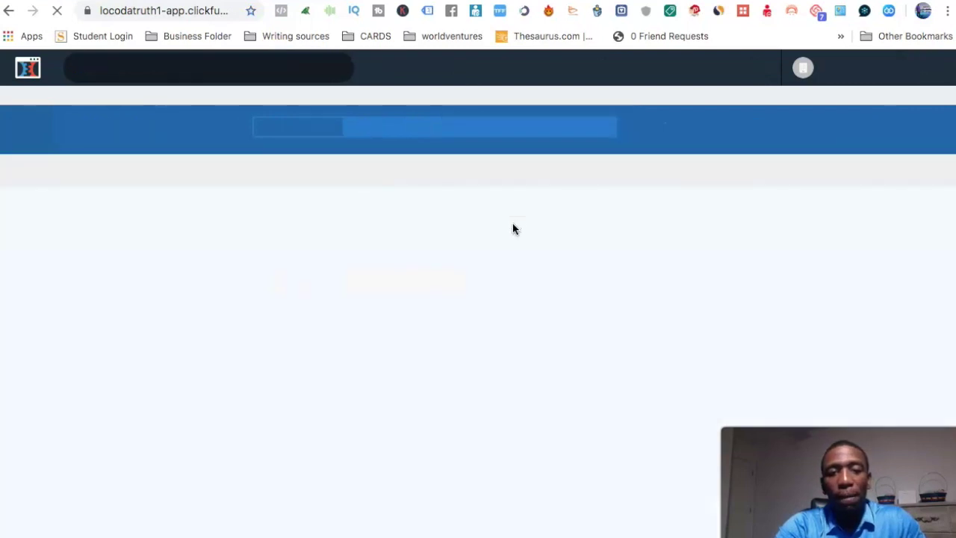
pyautogui.tripleClick(487, 230)
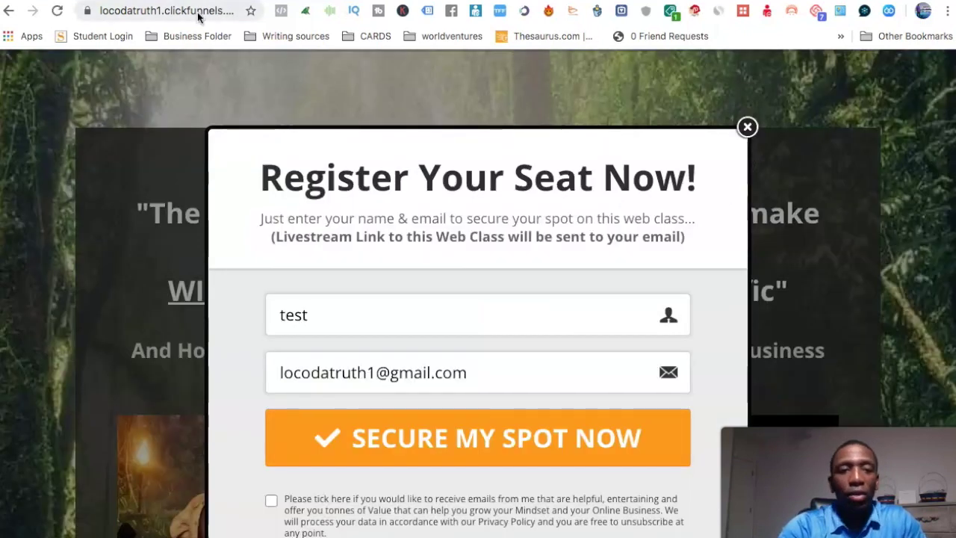
pyautogui.click(198, 17)
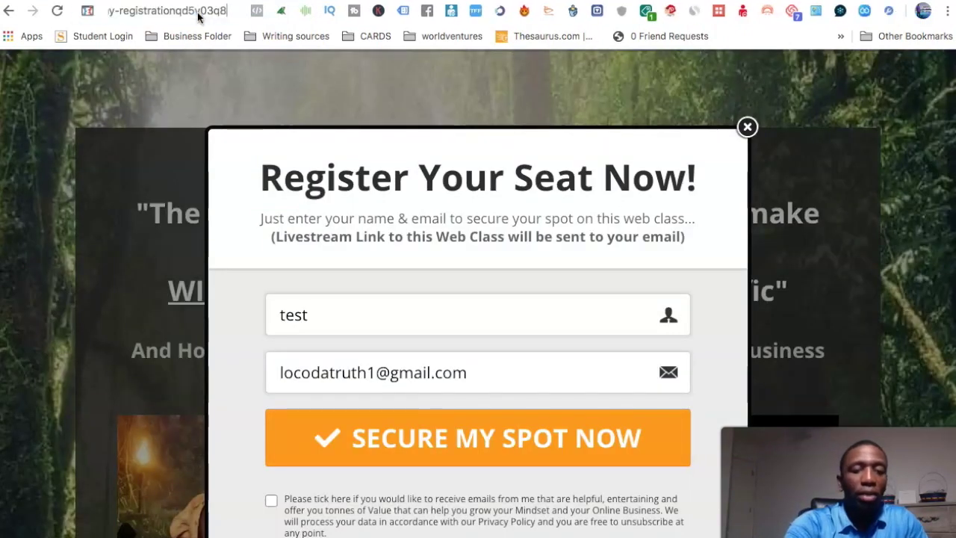
pyautogui.press('Return')
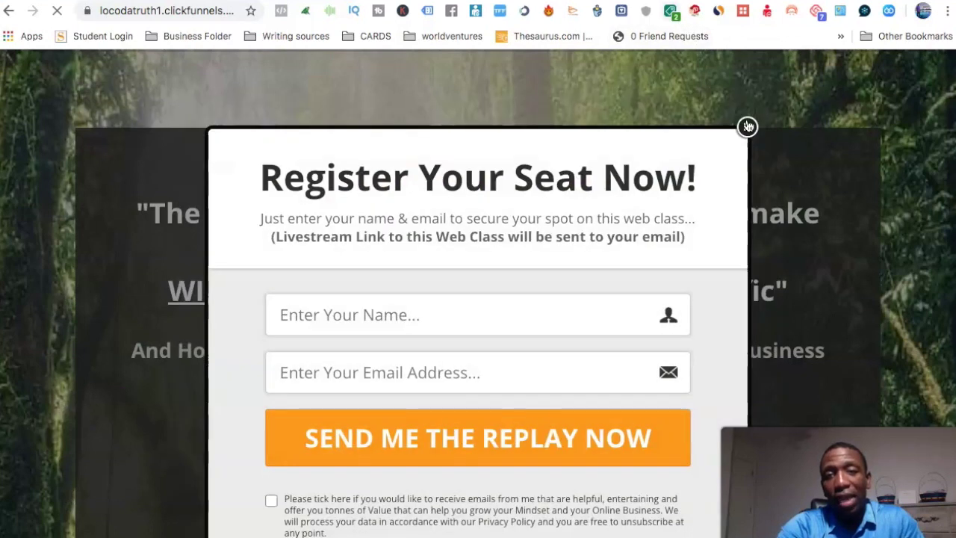
pyautogui.click(748, 126)
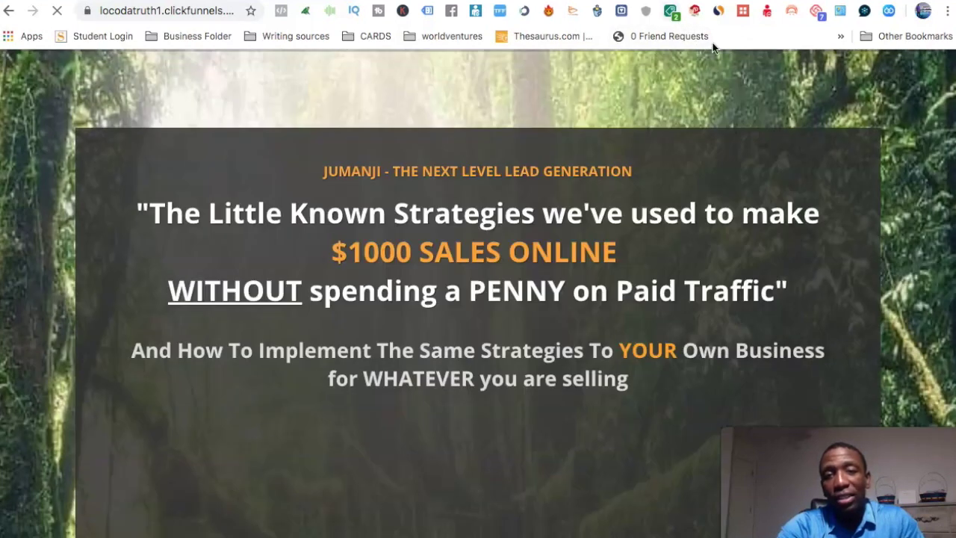
# Inspect both detected UET tags' results, page load event and tracking code, then close the tab.
pyautogui.click(670, 10)
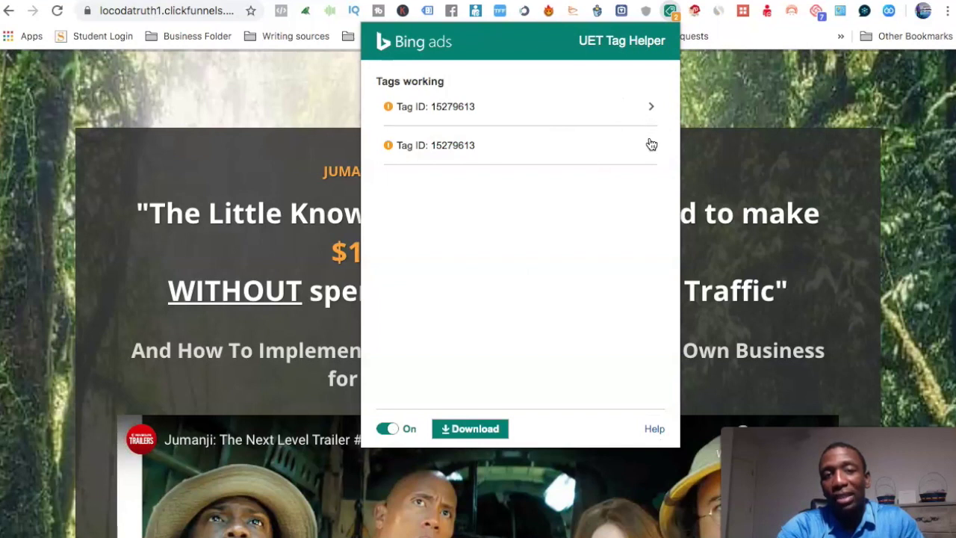
pyautogui.click(655, 108)
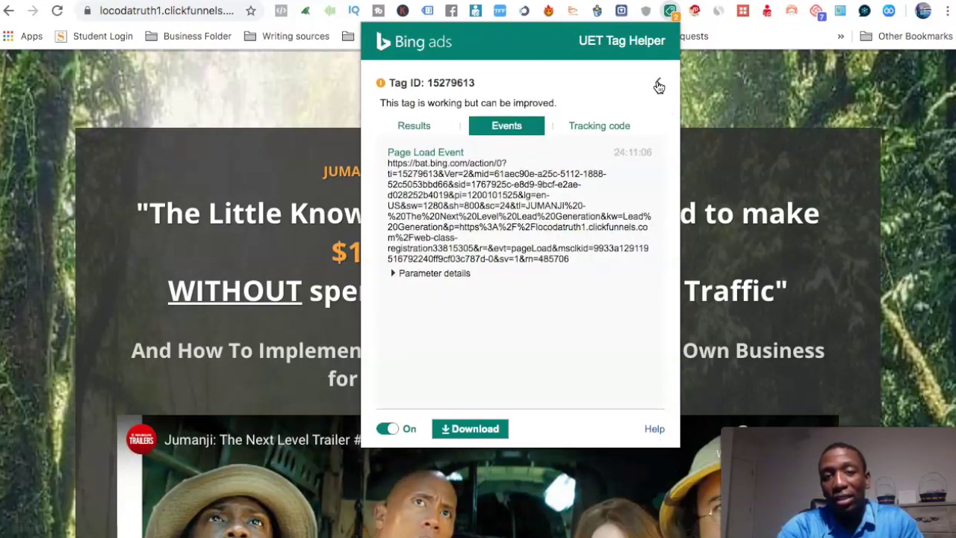
pyautogui.click(658, 84)
pyautogui.click(652, 153)
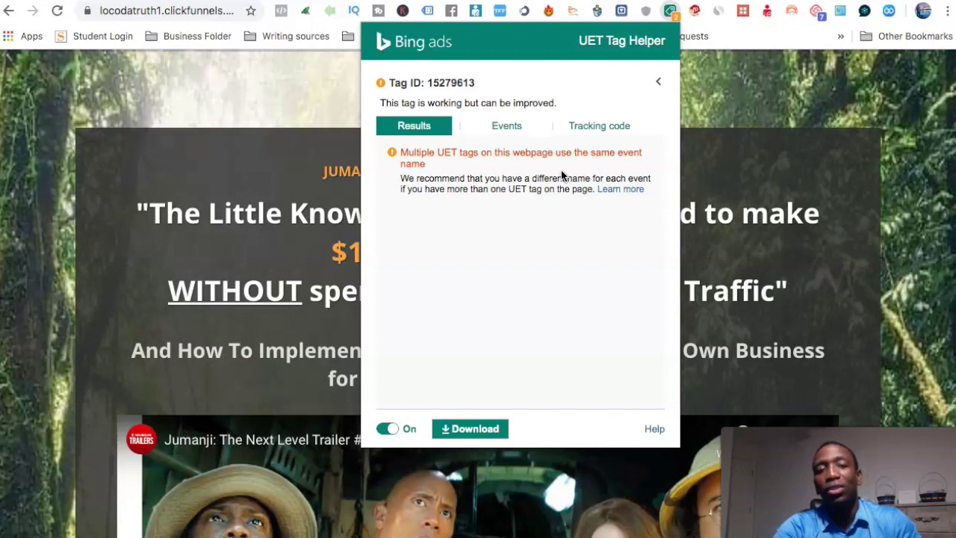
pyautogui.click(499, 129)
pyautogui.click(616, 127)
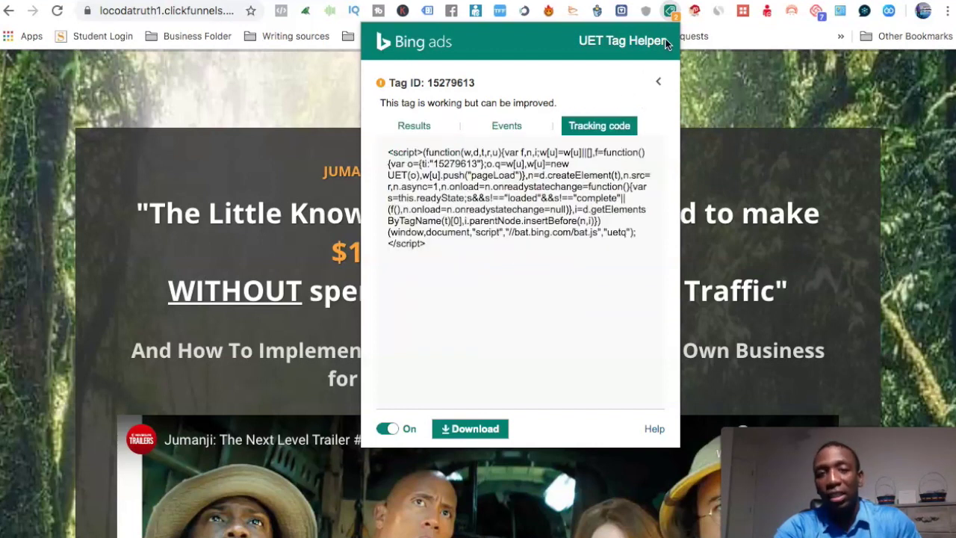
pyautogui.click(797, 88)
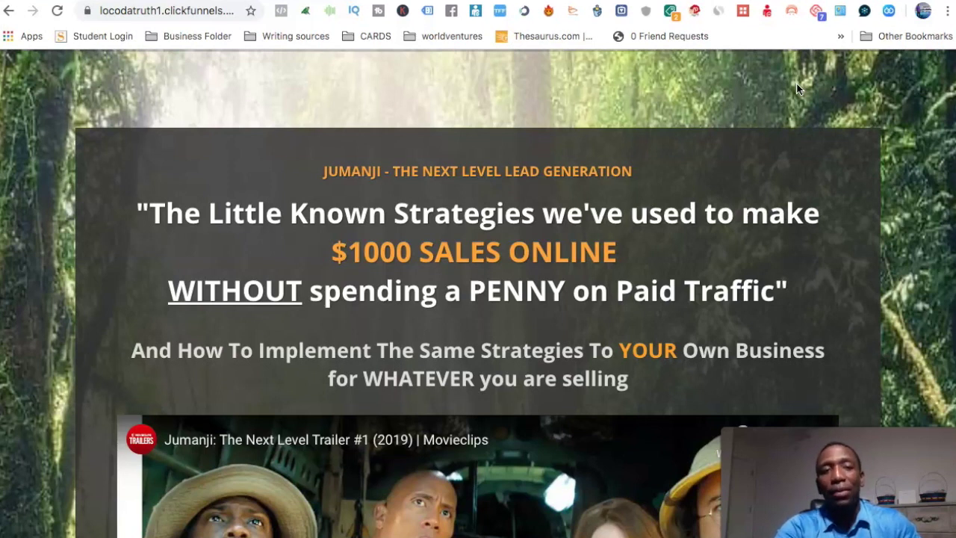
pyautogui.hotkey('ctrl', 'w')
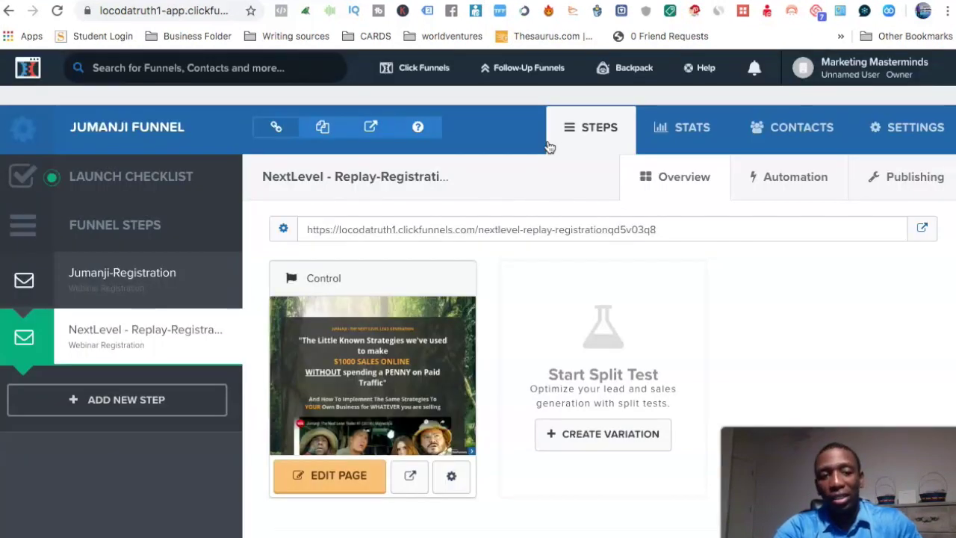